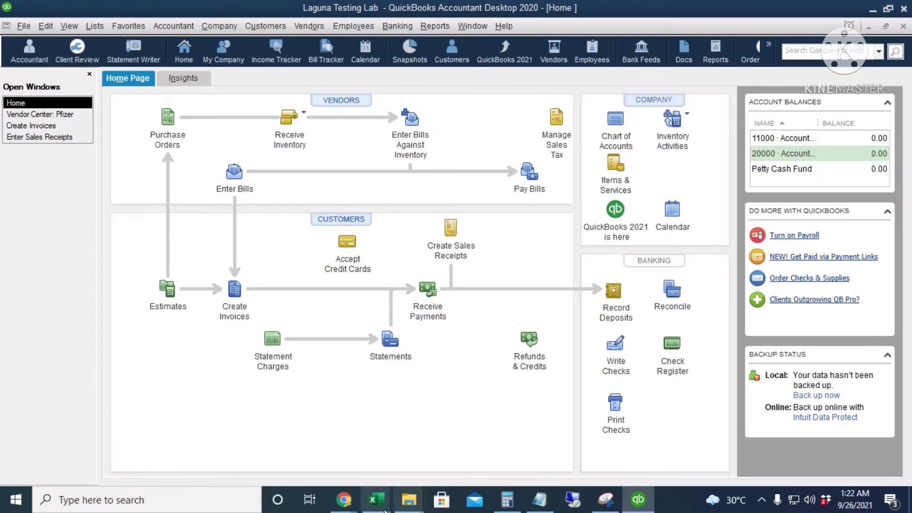
# Step: Bring the QB COA Import workbook in Excel to the front beside QuickBooks
pyautogui.moveTo(377, 499)
pyautogui.click(517, 431)
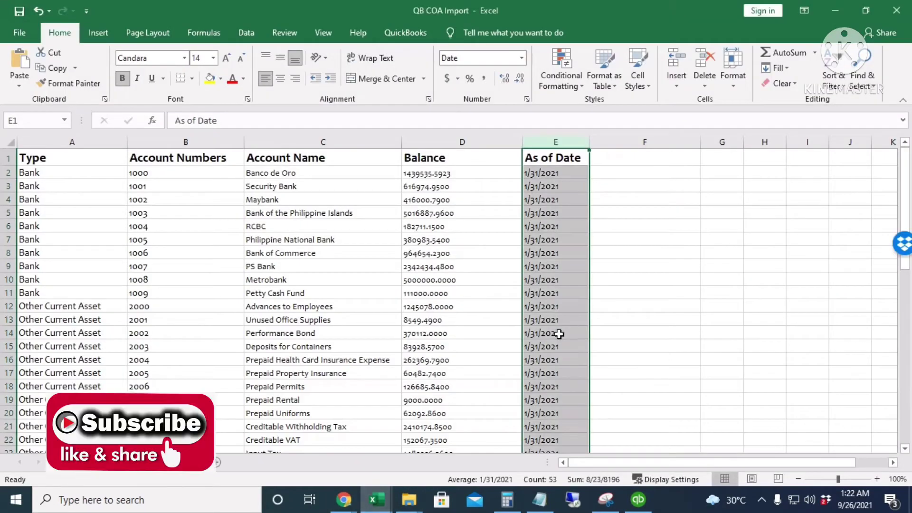
pyautogui.click(597, 269)
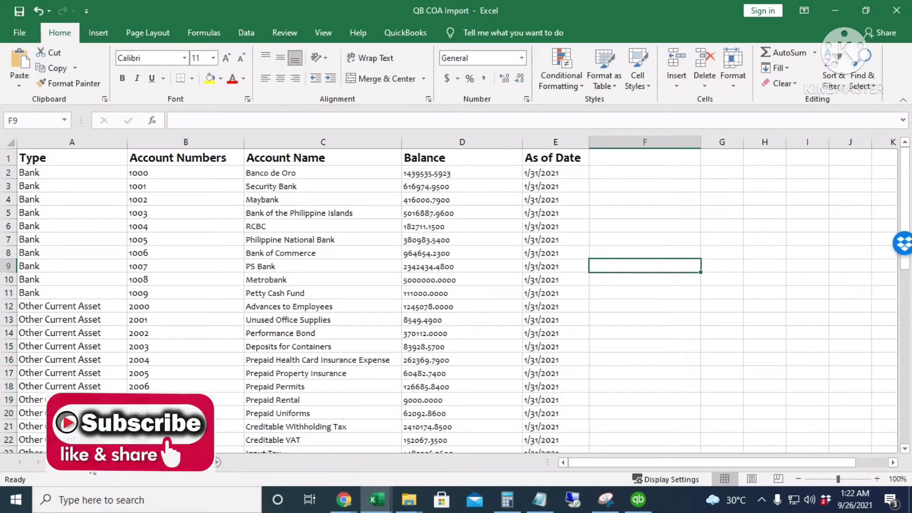
pyautogui.click(148, 465)
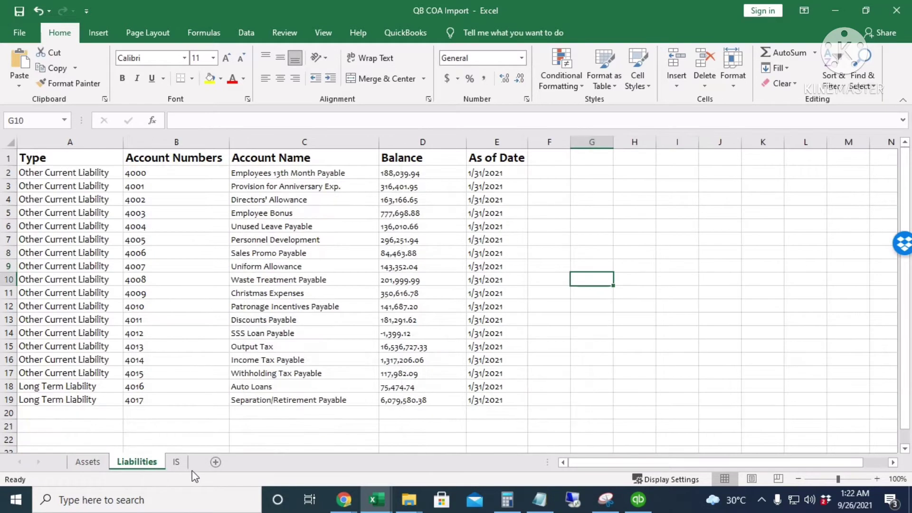
pyautogui.click(176, 464)
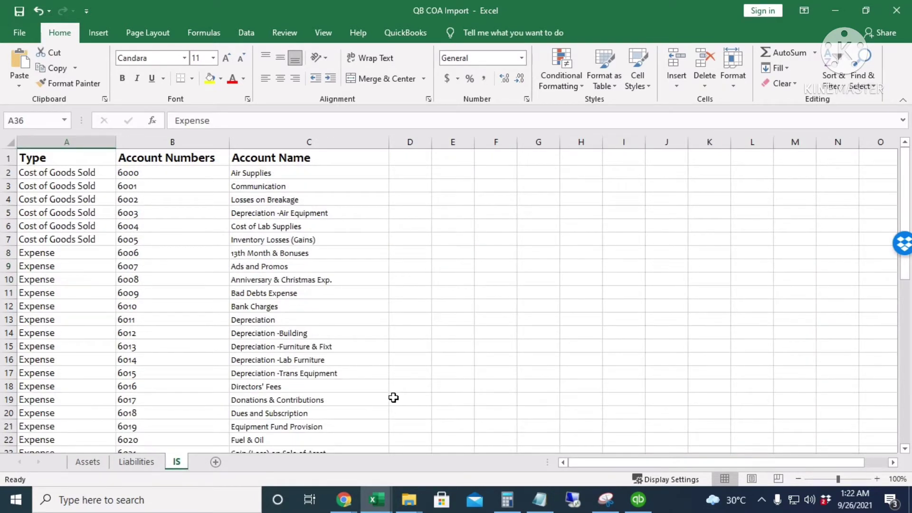
pyautogui.click(84, 463)
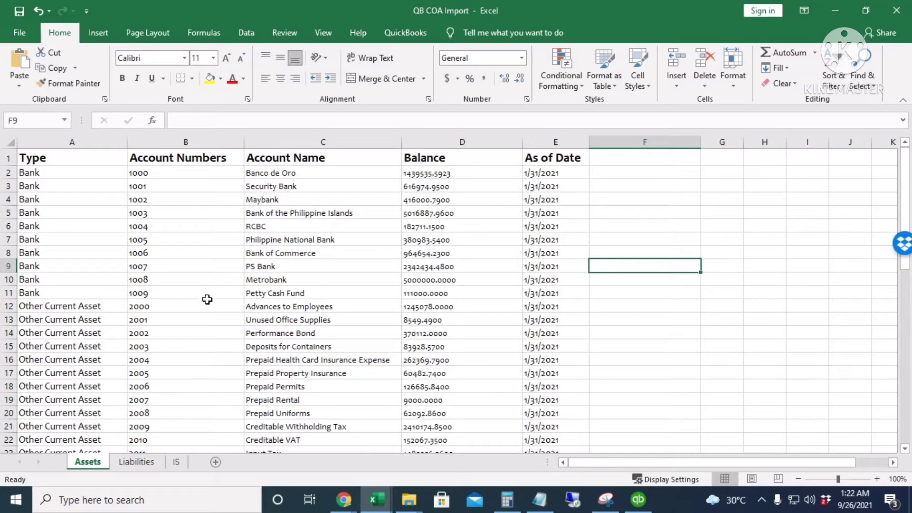
pyautogui.click(87, 138)
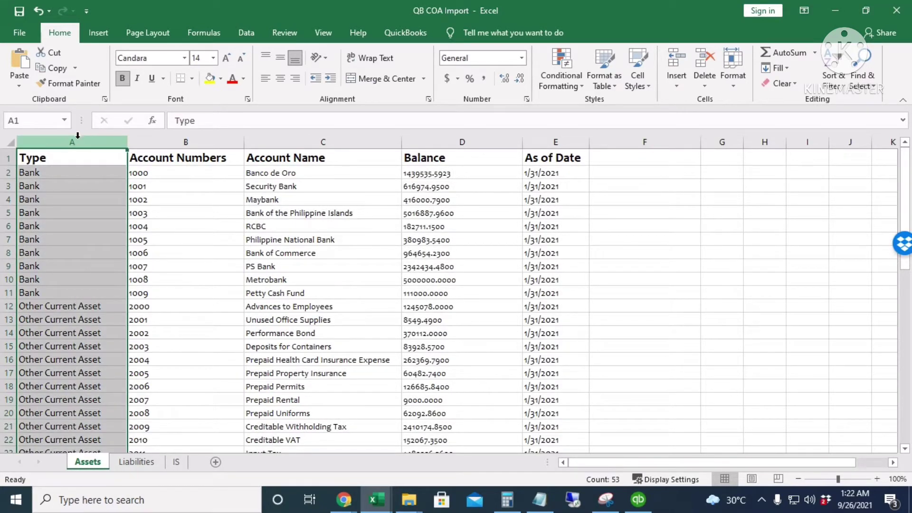
pyautogui.click(190, 139)
pyautogui.click(366, 138)
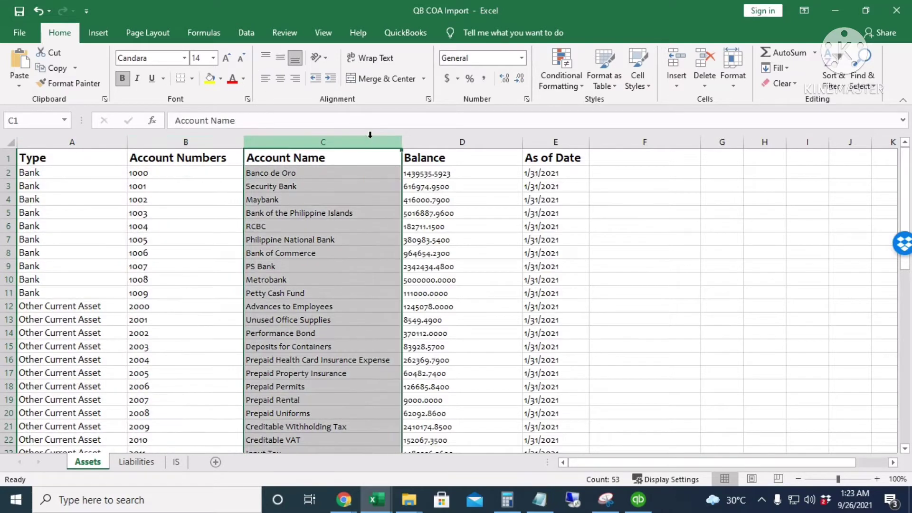
pyautogui.click(480, 139)
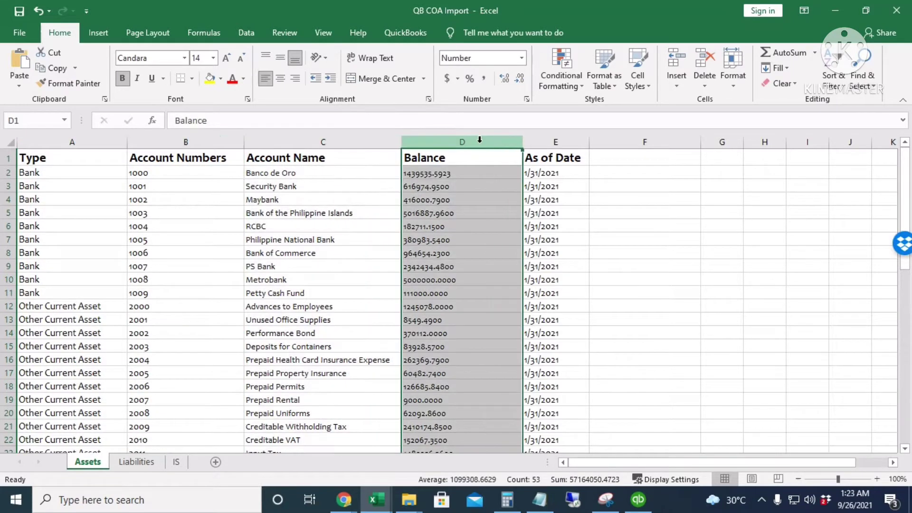
pyautogui.click(556, 140)
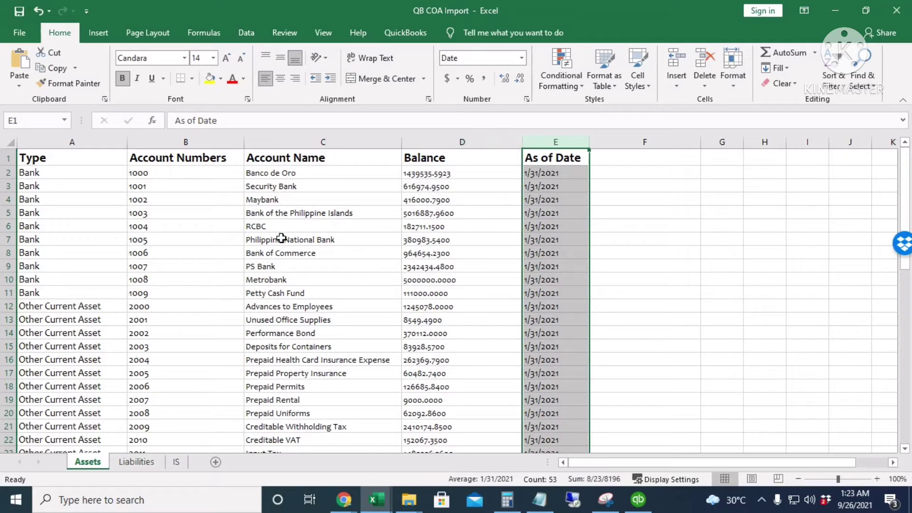
pyautogui.click(75, 163)
pyautogui.hotkey('ctrl', 'shift', 'Down')
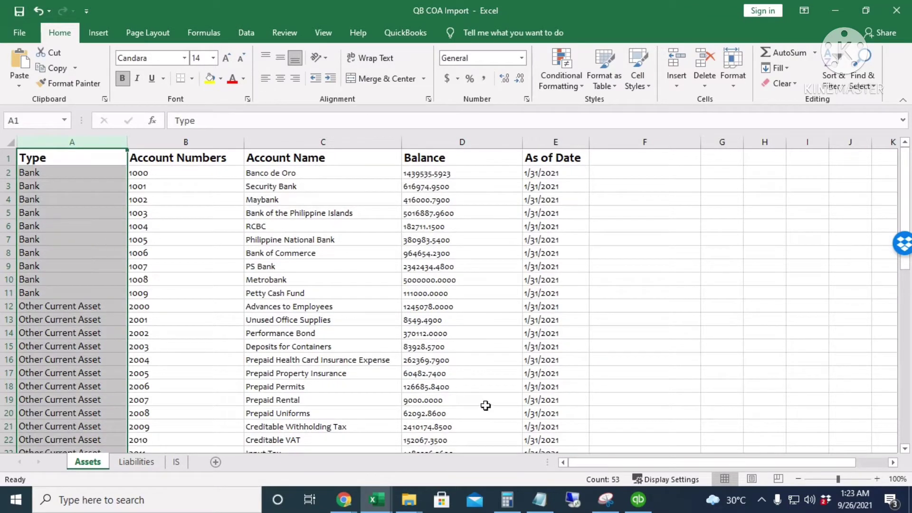
pyautogui.moveTo(647, 508)
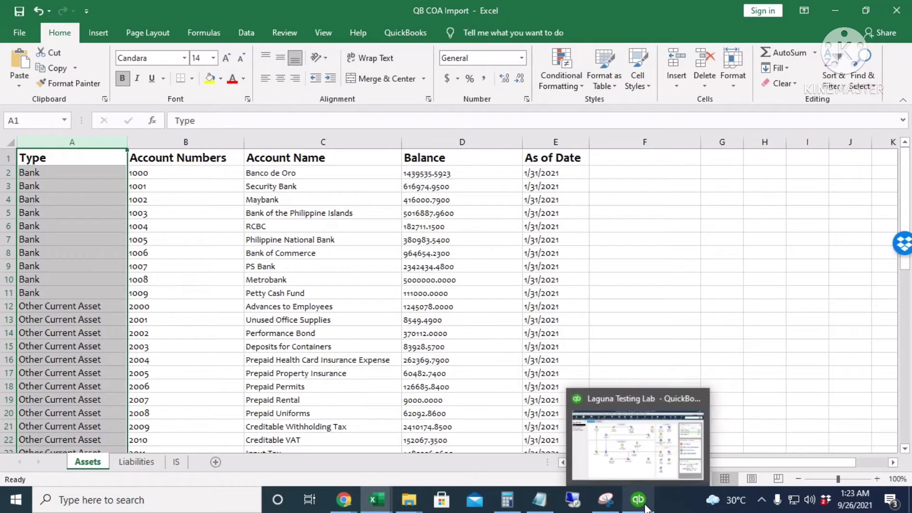
pyautogui.click(636, 432)
# Step: Start a new account from the Chart of Accounts and review the Income, Expense, Bank and Loan descriptions
pyautogui.click(623, 138)
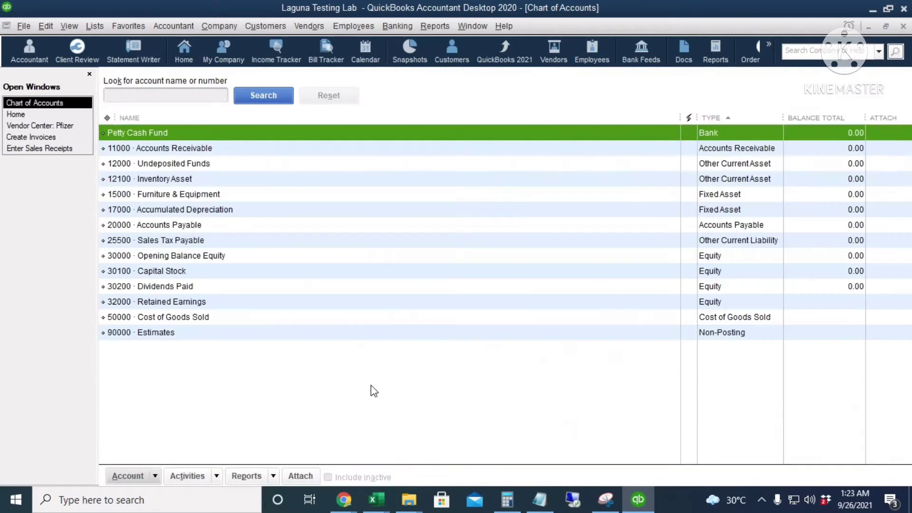
pyautogui.hotkey('ctrl', 'n')
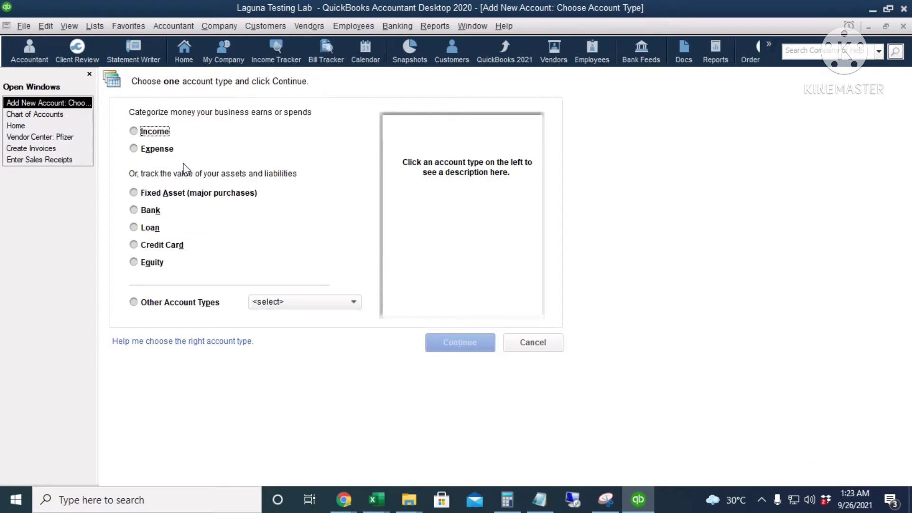
pyautogui.click(155, 134)
pyautogui.click(160, 151)
pyautogui.click(153, 212)
pyautogui.click(159, 196)
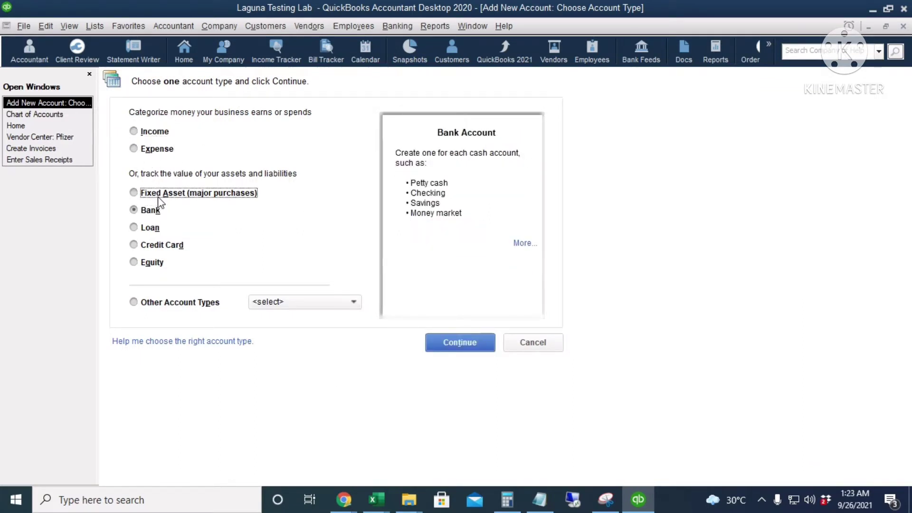
pyautogui.click(151, 228)
# Step: Check the other account types, cancel the new account, and return to Excel's Account Numbers column
pyautogui.click(354, 302)
pyautogui.click(471, 400)
pyautogui.click(533, 342)
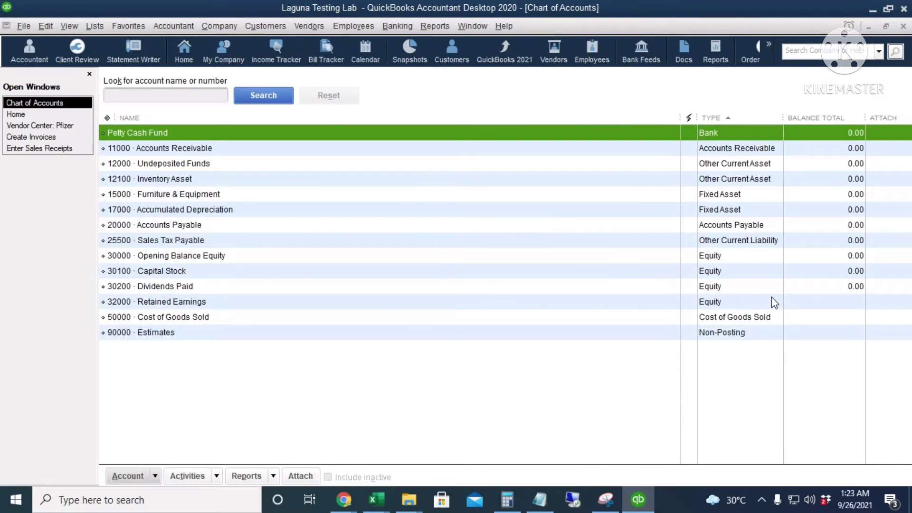
pyautogui.hotkey('alt', 'Tab')
pyautogui.click(197, 141)
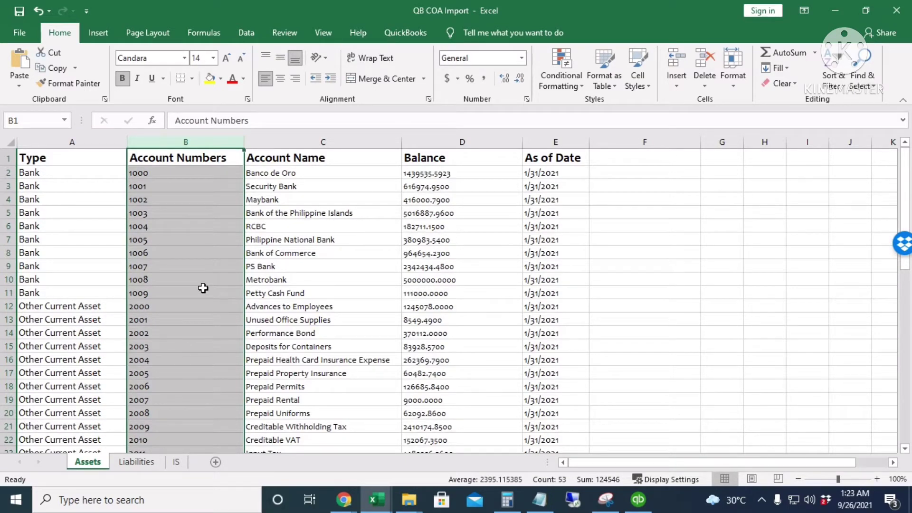
# Step: Review the Account Name column, including the long account name in cell C16
pyautogui.click(350, 142)
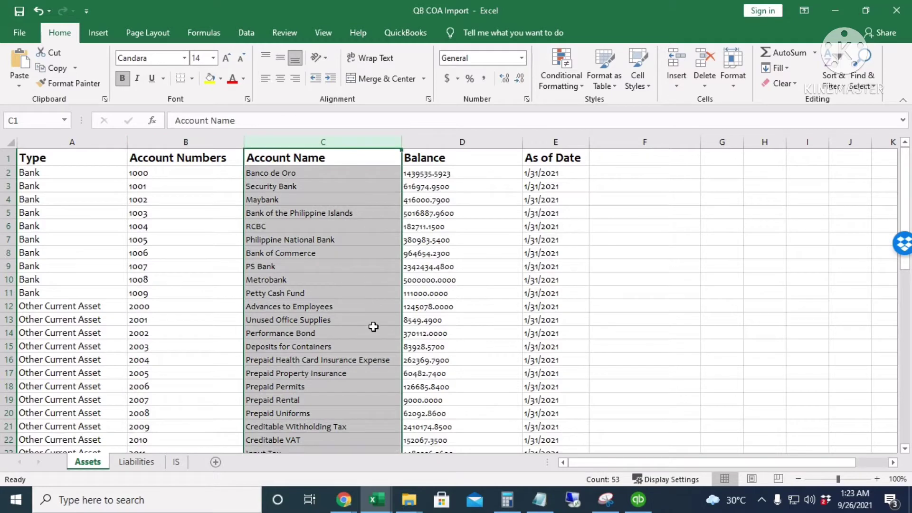
pyautogui.scroll(-3, 363, 387)
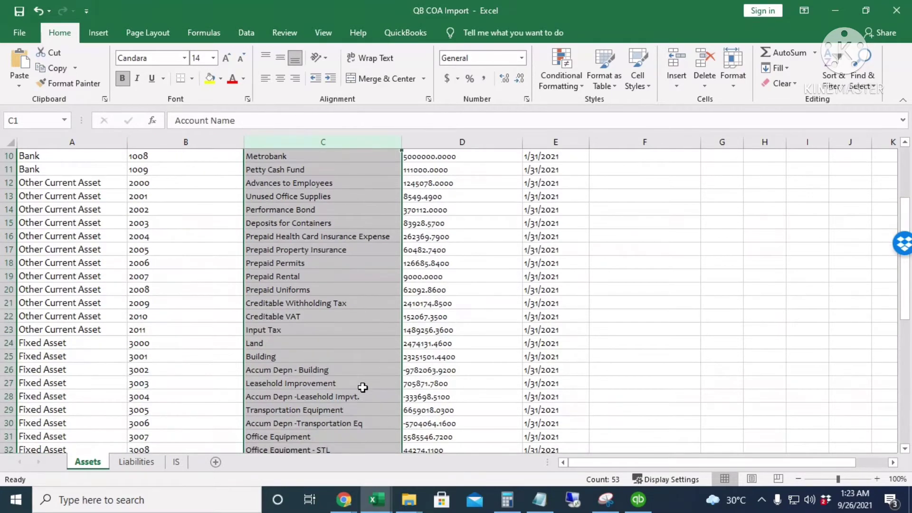
pyautogui.scroll(3, 363, 387)
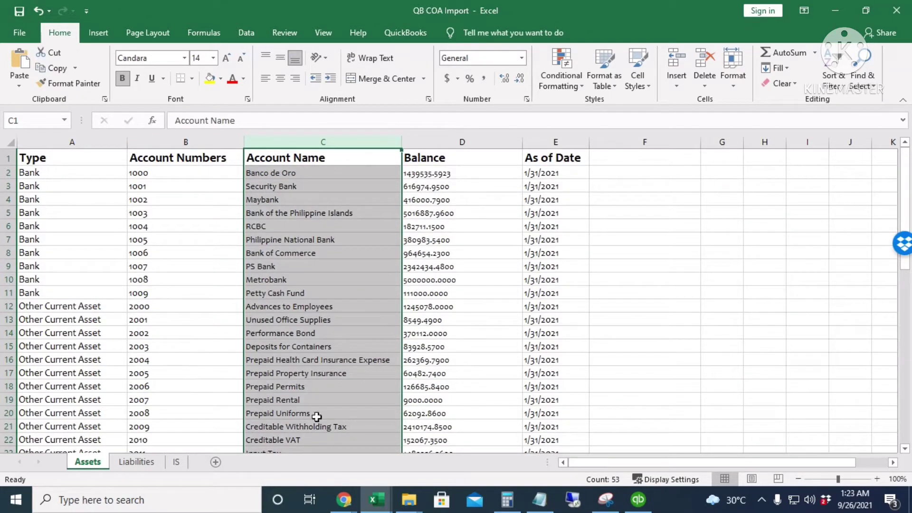
pyautogui.scroll(-2, 304, 394)
pyautogui.click(357, 278)
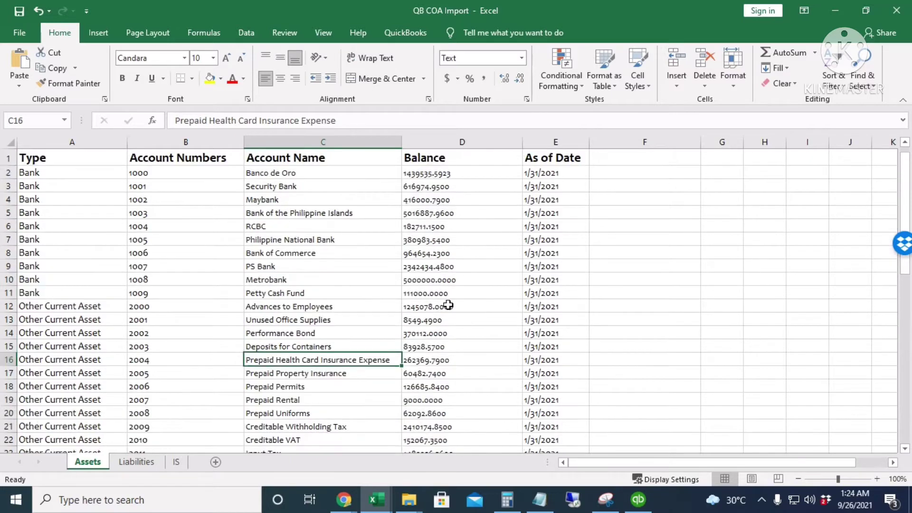
# Step: Reduce the Balance column to two decimals, then give cell D2 four decimal places
pyautogui.click(465, 141)
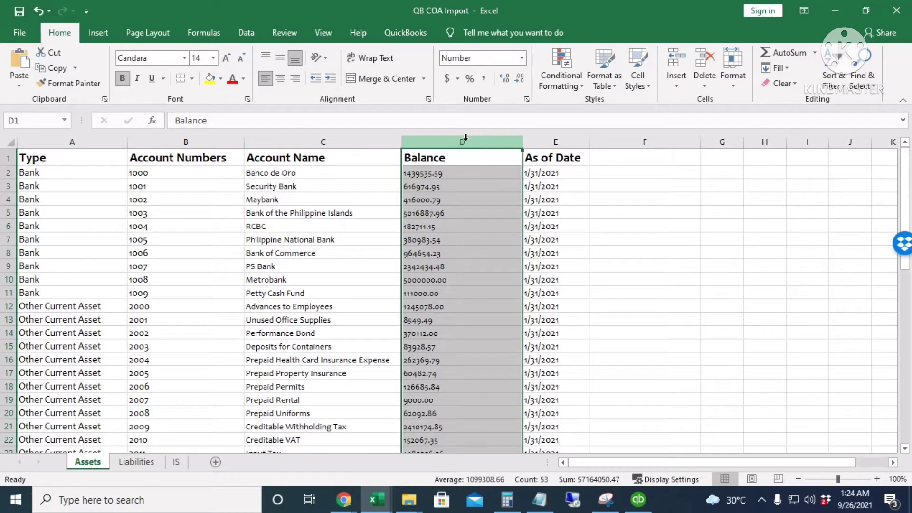
pyautogui.click(452, 176)
pyautogui.hotkey('ctrl', '1')
pyautogui.moveTo(542, 160); pyautogui.dragTo(690, 107)
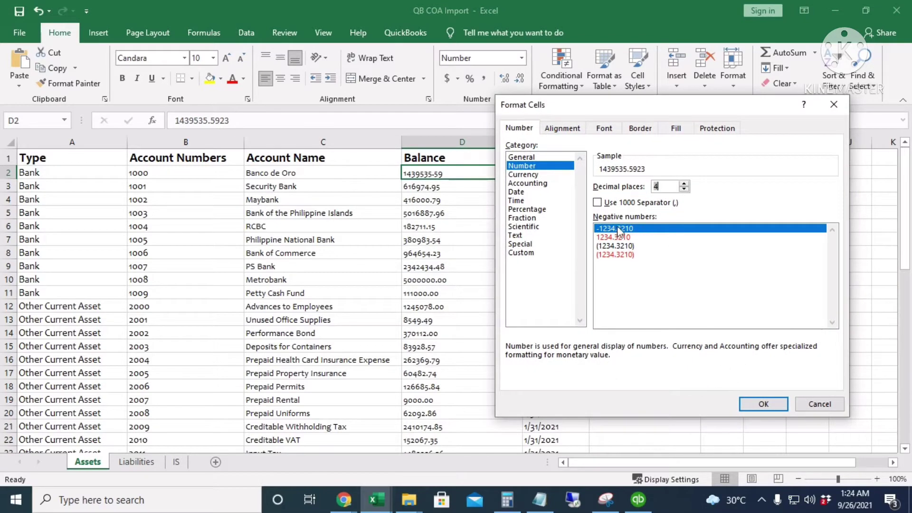
pyautogui.click(756, 404)
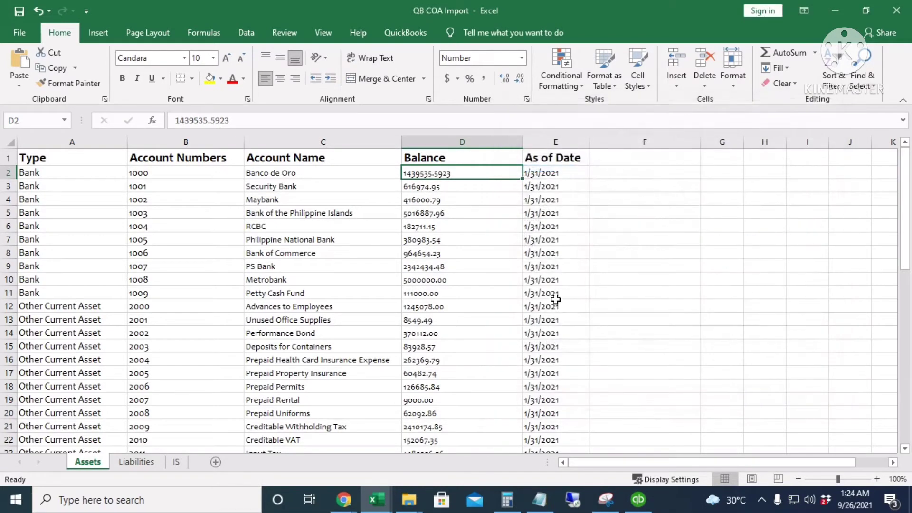
# Step: Format the As of Date column (E) as dates via Format Cells
pyautogui.click(544, 142)
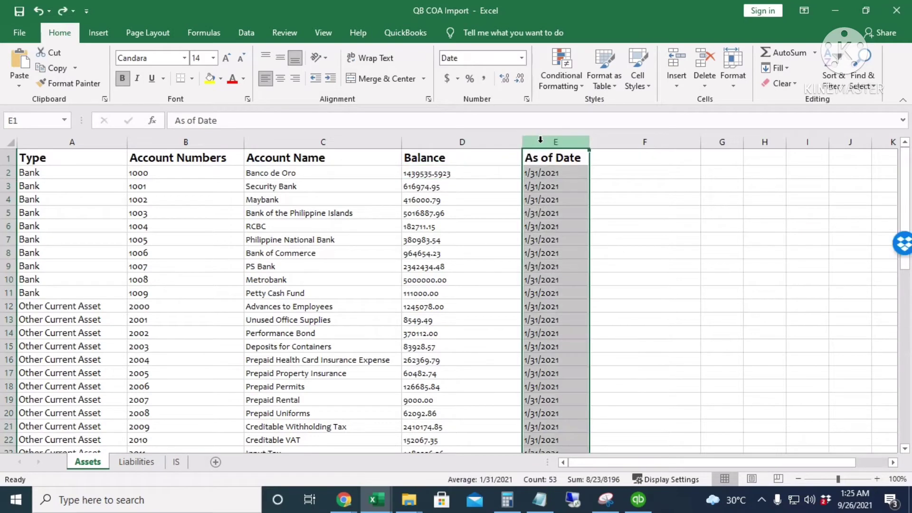
pyautogui.rightClick(544, 142)
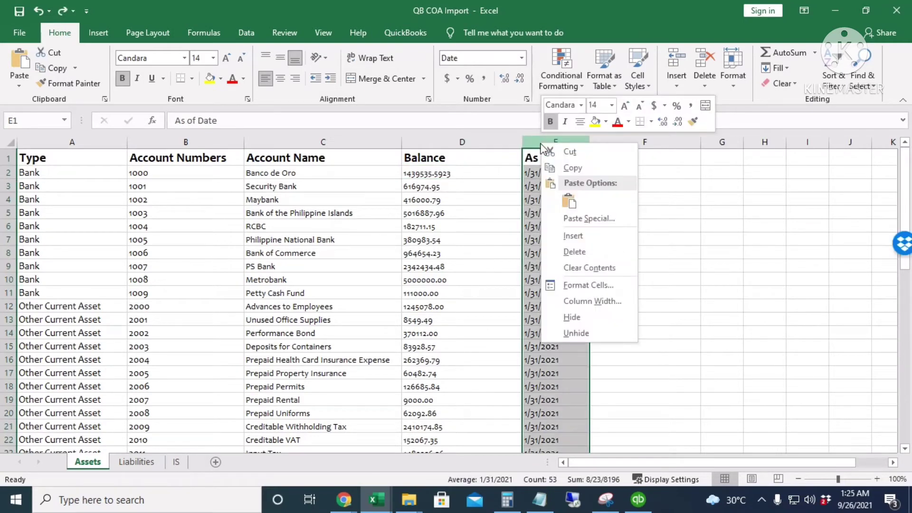
pyautogui.click(615, 286)
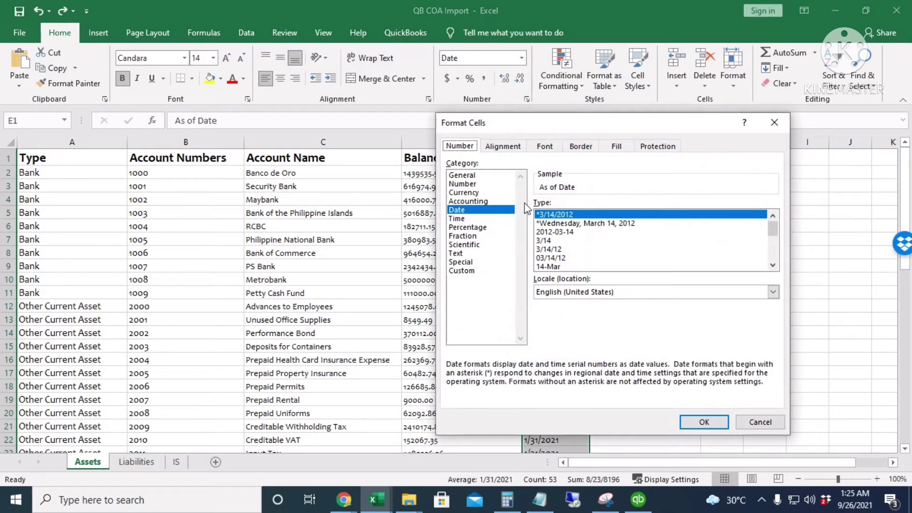
pyautogui.click(703, 422)
# Step: Check the Petty Cash Fund balance in D11 and close Excel, returning to QuickBooks
pyautogui.click(474, 291)
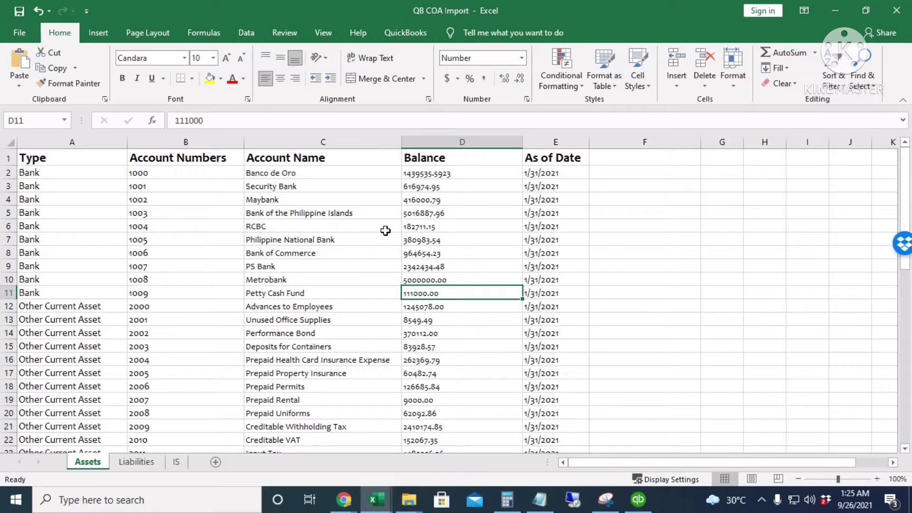
pyautogui.click(896, 10)
pyautogui.click(365, 427)
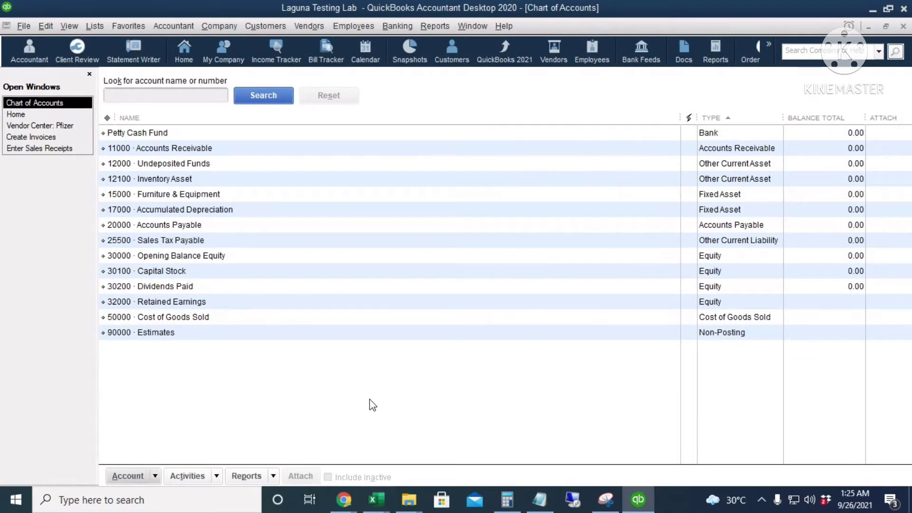
# Step: Start an Excel account import from the Chart of Accounts and select the QB COA Import workbook
pyautogui.click(156, 477)
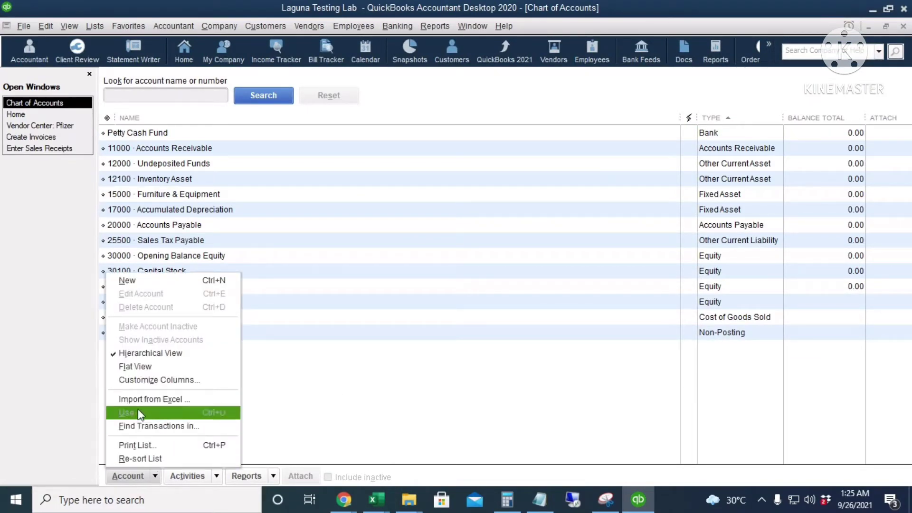
pyautogui.click(206, 401)
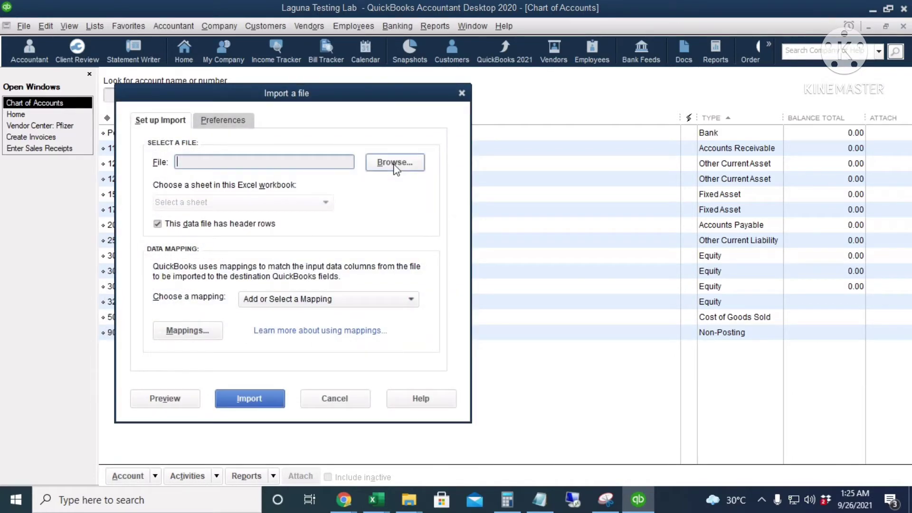
pyautogui.click(394, 163)
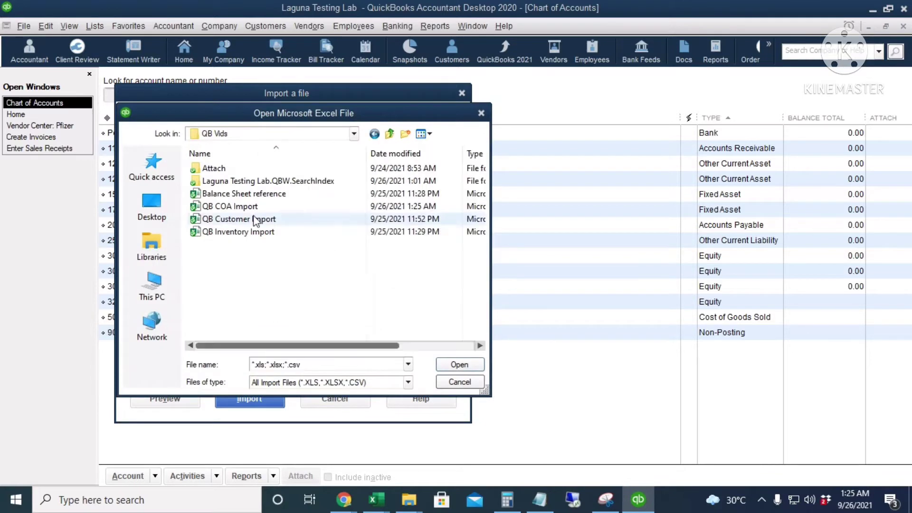
pyautogui.doubleClick(230, 206)
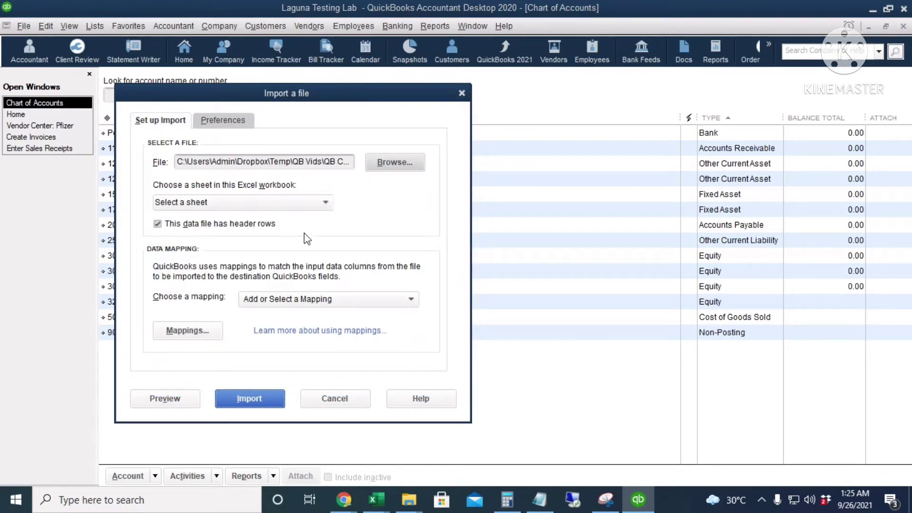
# Step: Choose the Assets sheet and begin a new mapping with <Add New>
pyautogui.click(308, 203)
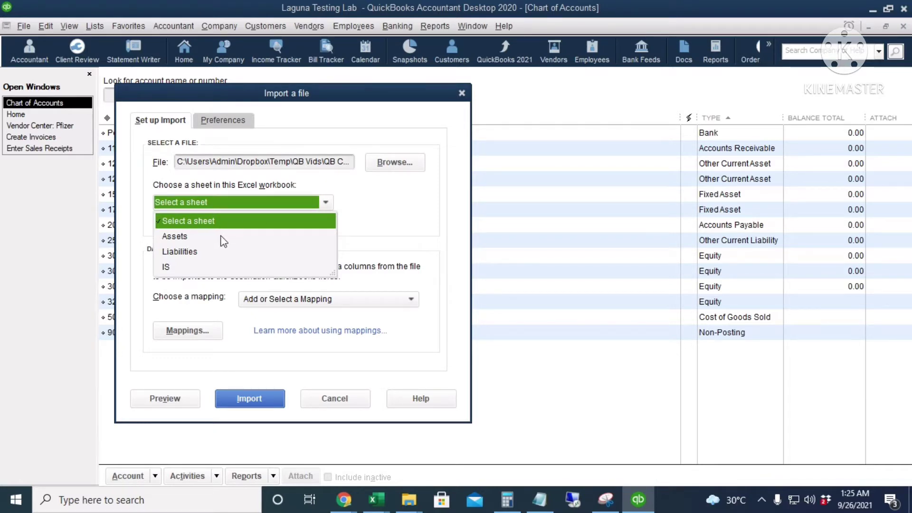
pyautogui.click(175, 236)
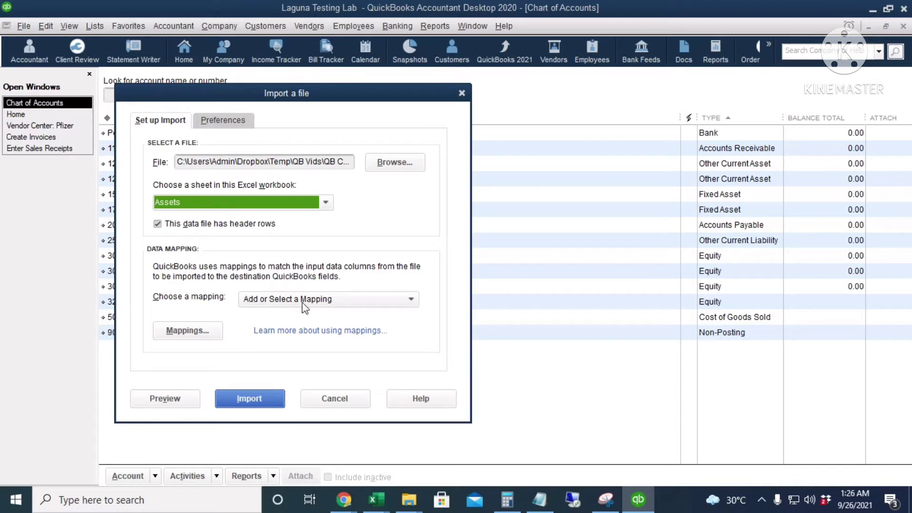
pyautogui.click(316, 299)
pyautogui.click(259, 332)
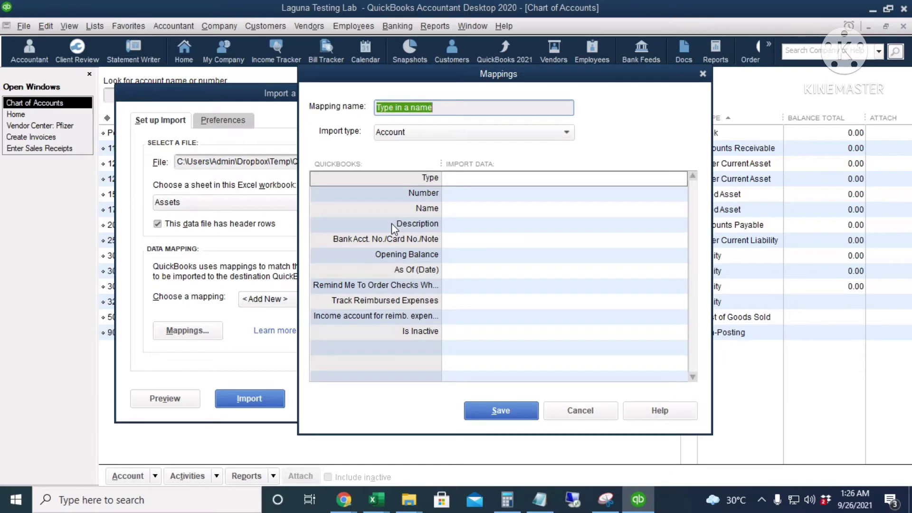
# Step: Name the new mapping 'Assets 1' with Account as the import type
pyautogui.write('COA')
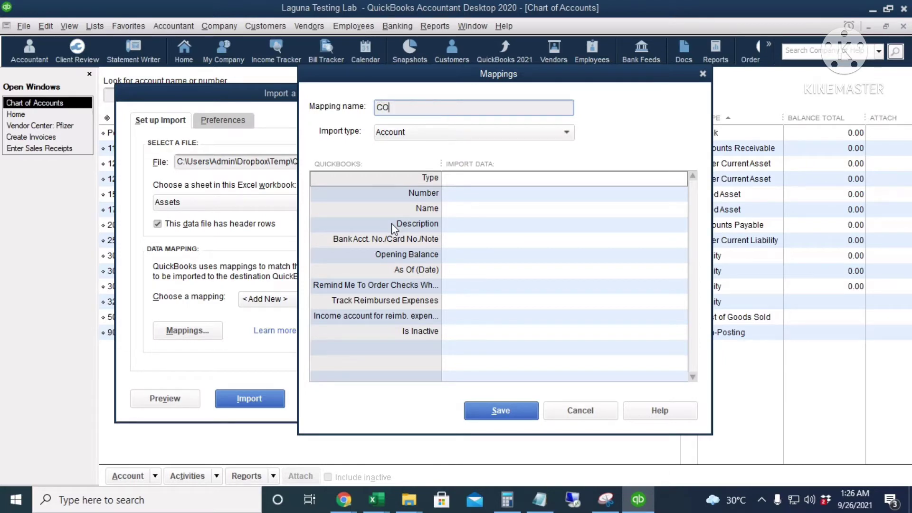
pyautogui.press('BackSpace')
pyautogui.press('BackSpace')
pyautogui.press('BackSpace')
pyautogui.write('Assets 1')
pyautogui.click(407, 133)
pyautogui.click(404, 128)
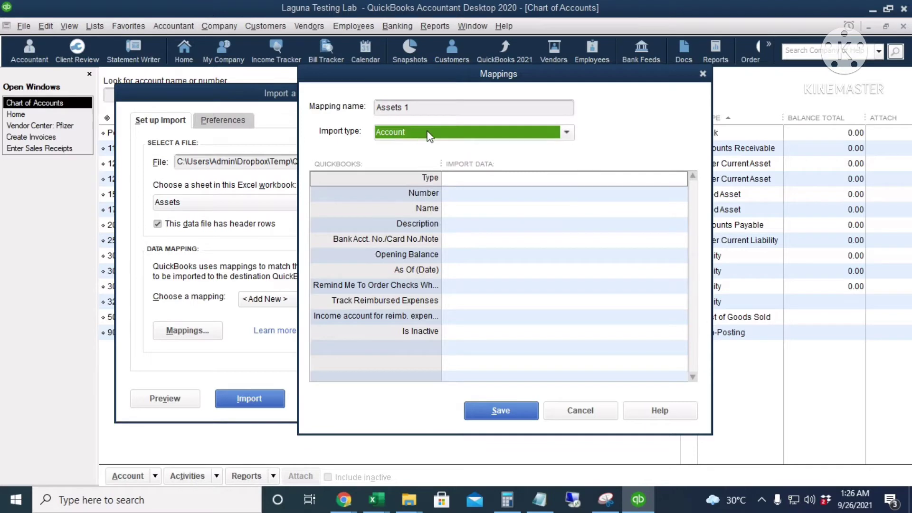
# Step: Map Type, Number, Name, Opening Balance and As Of (Date) to the Type, Account Numbers, Account Name, Balance and As of Date columns
pyautogui.click(474, 181)
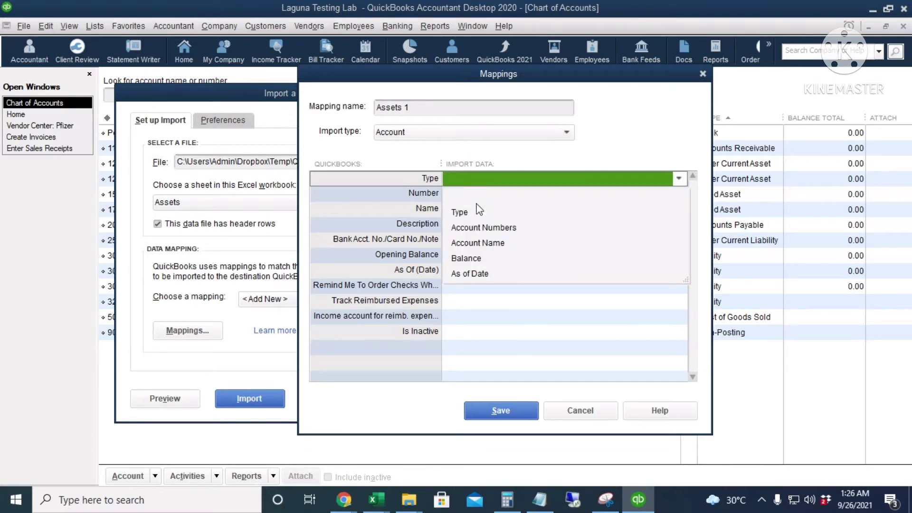
pyautogui.click(467, 215)
pyautogui.click(471, 195)
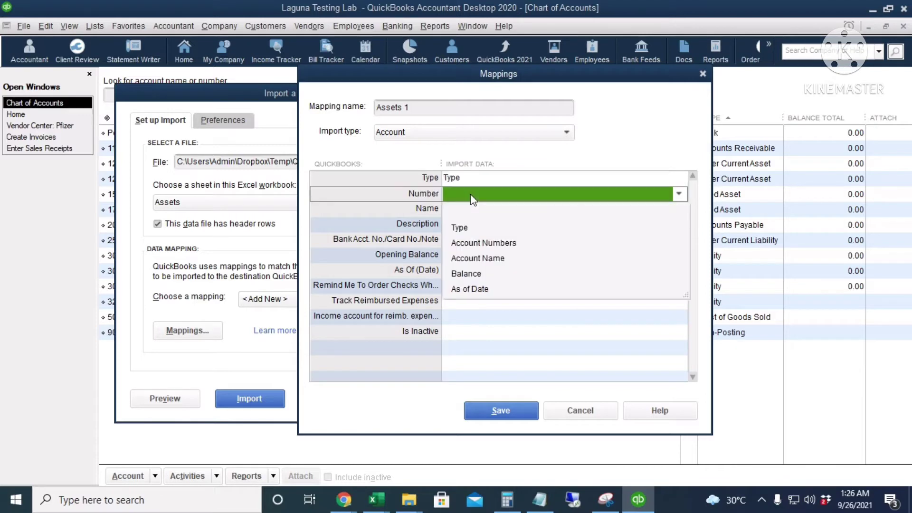
pyautogui.click(483, 242)
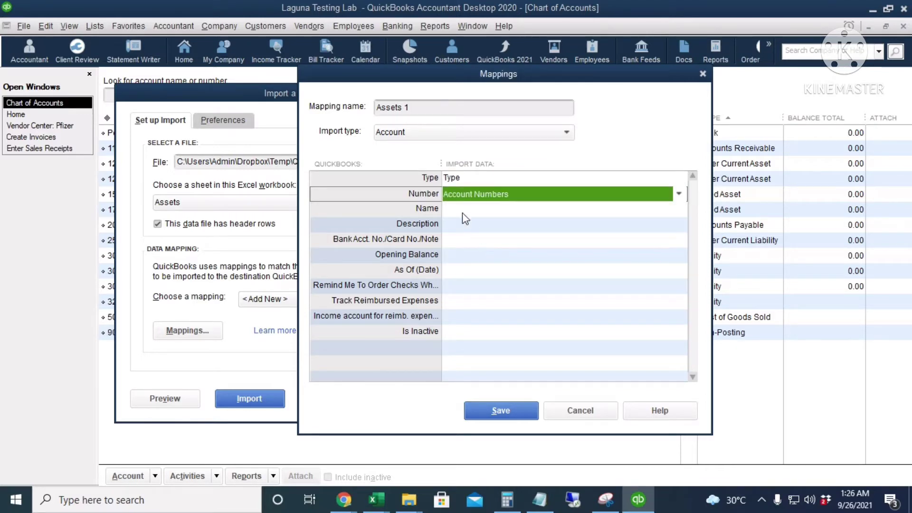
pyautogui.click(464, 210)
pyautogui.click(503, 274)
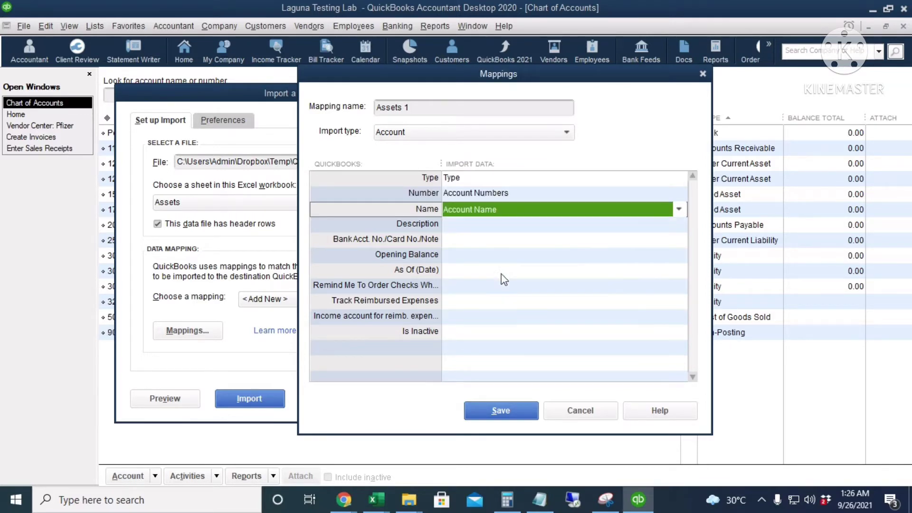
pyautogui.click(465, 257)
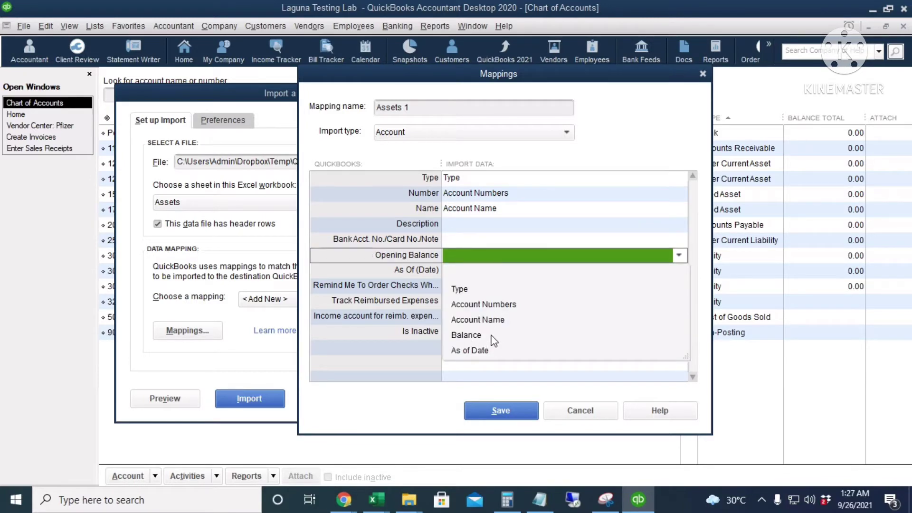
pyautogui.click(488, 336)
pyautogui.click(462, 273)
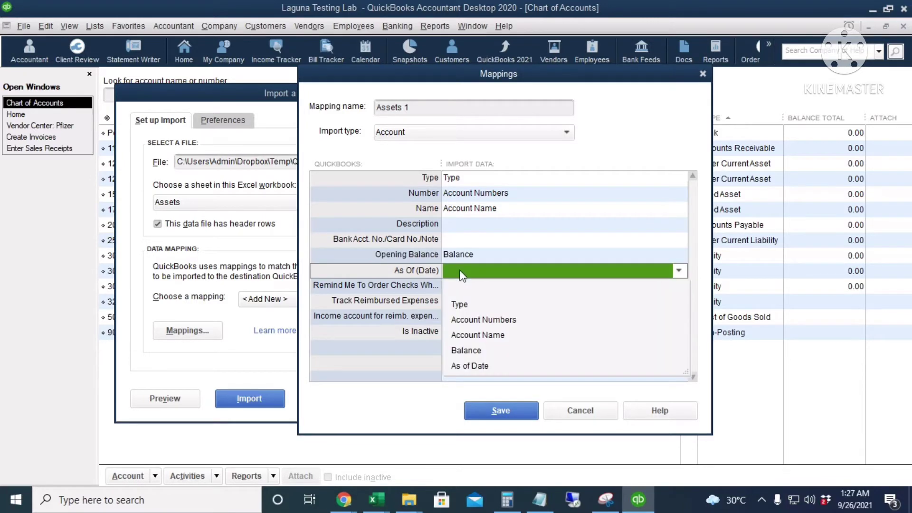
pyautogui.click(482, 367)
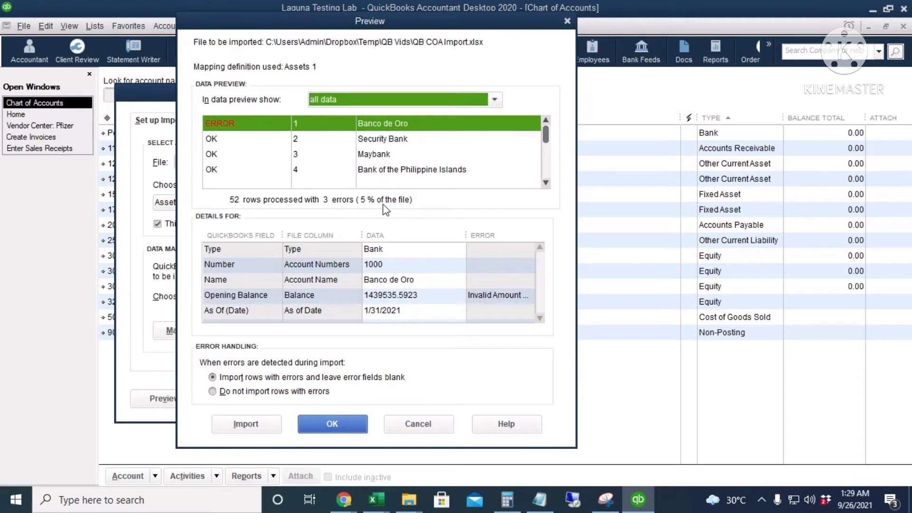
# Step: Show only error rows and trim Banco de Oro's opening balance to 1439535.59
pyautogui.click(394, 100)
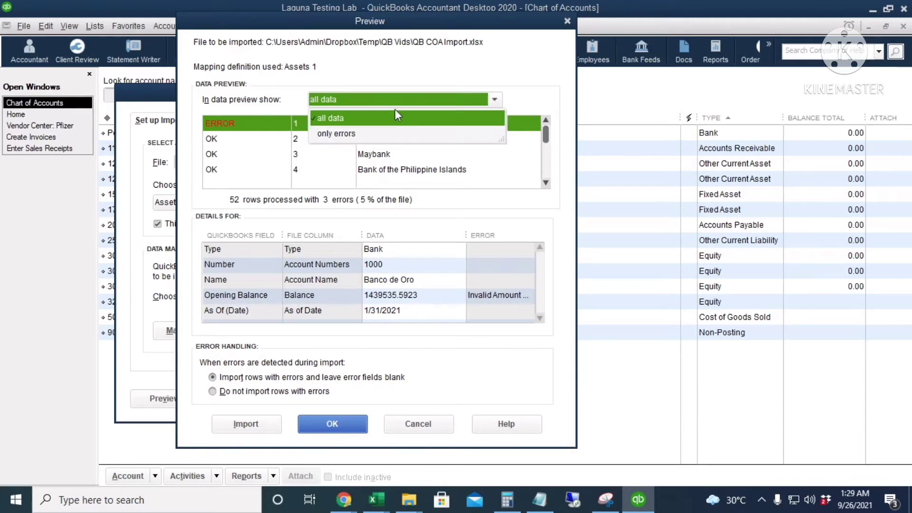
pyautogui.click(397, 133)
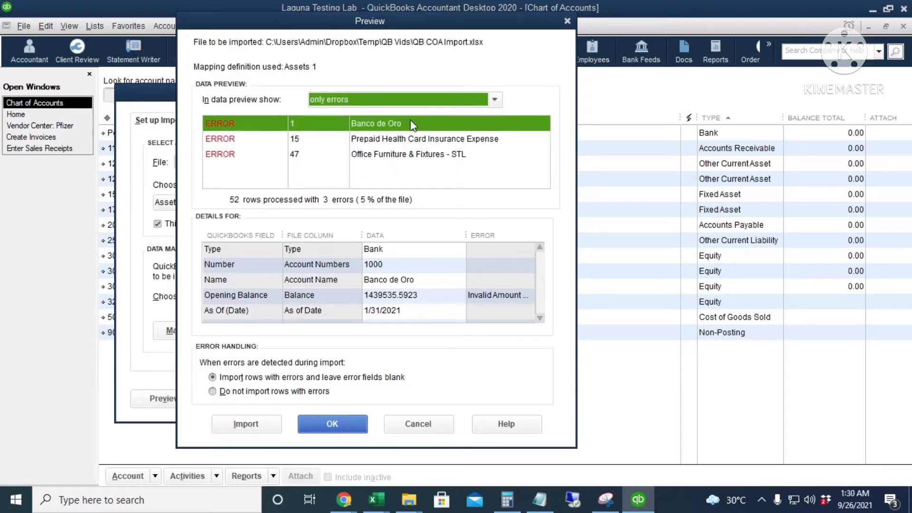
pyautogui.moveTo(396, 296); pyautogui.dragTo(402, 297)
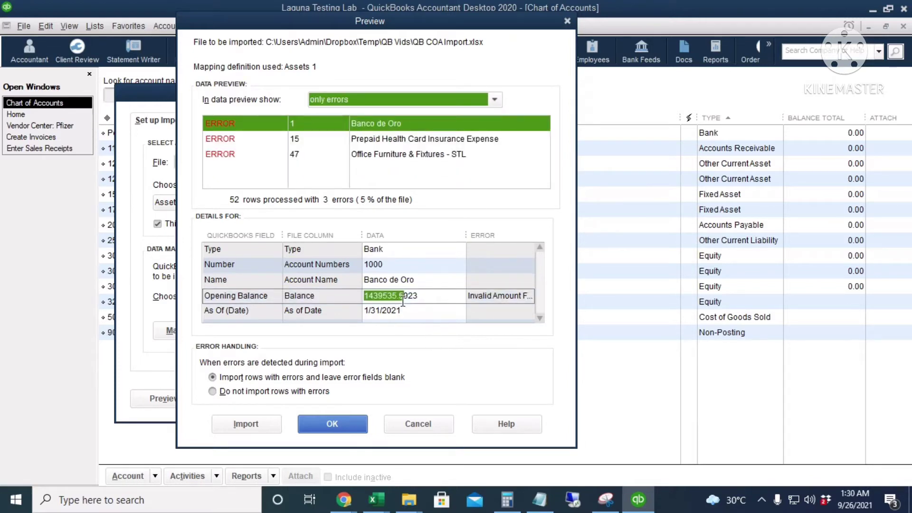
pyautogui.click(447, 299)
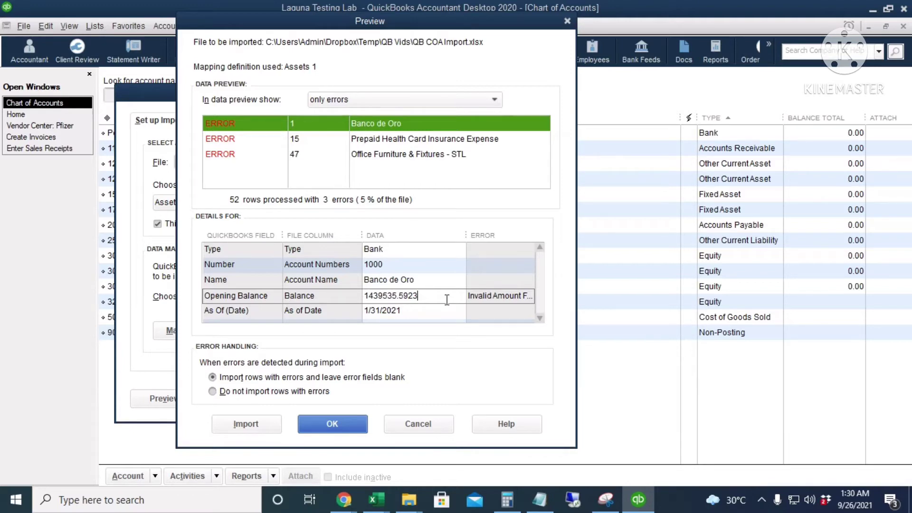
pyautogui.press('BackSpace')
pyautogui.press('BackSpace')
pyautogui.click(435, 316)
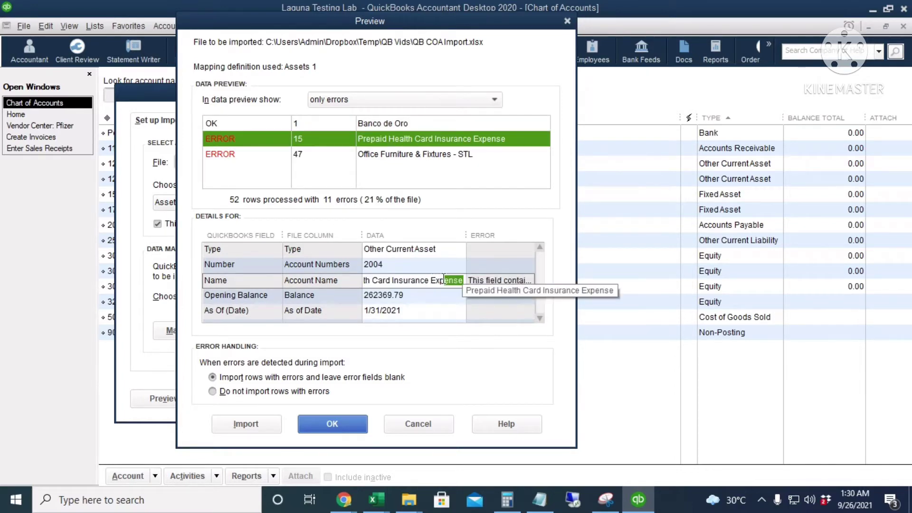
# Step: Remove 'Expense' from the overlong Prepaid Health Card Insurance account name
pyautogui.moveTo(430, 281); pyautogui.dragTo(477, 287)
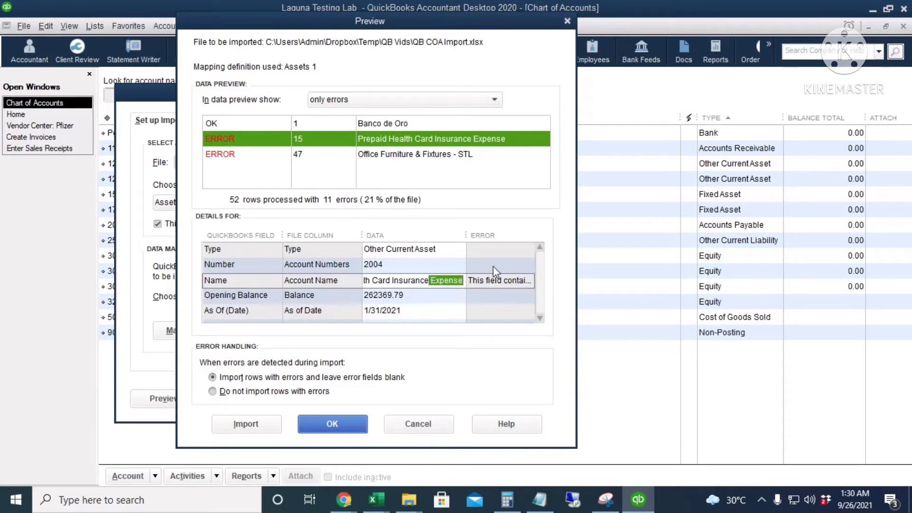
pyautogui.press('BackSpace')
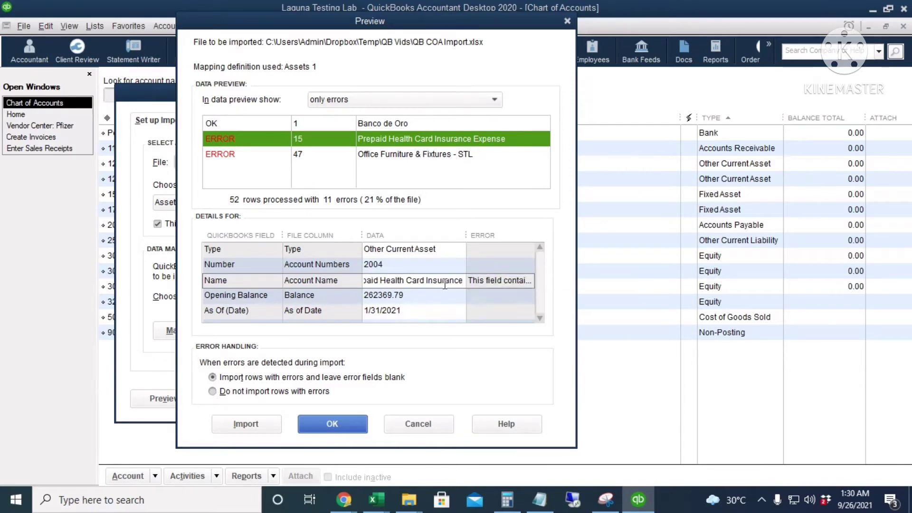
pyautogui.click(431, 296)
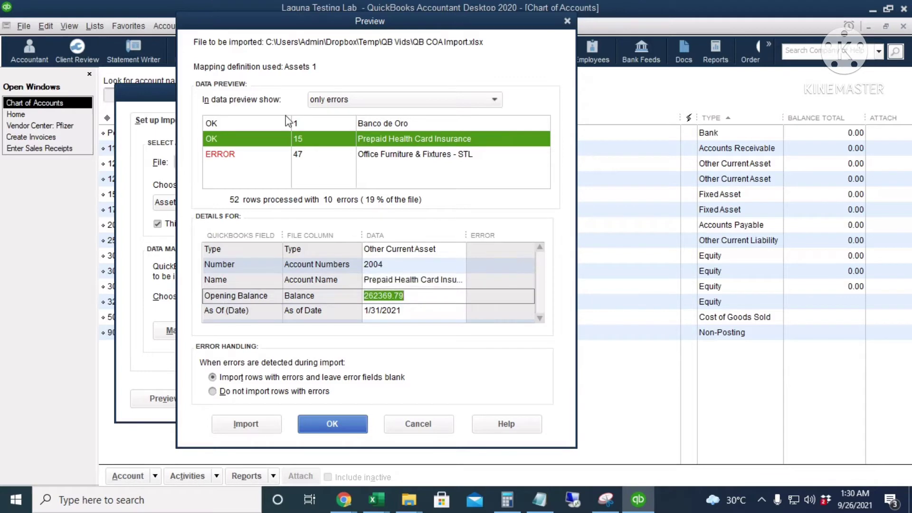
pyautogui.press('Return')
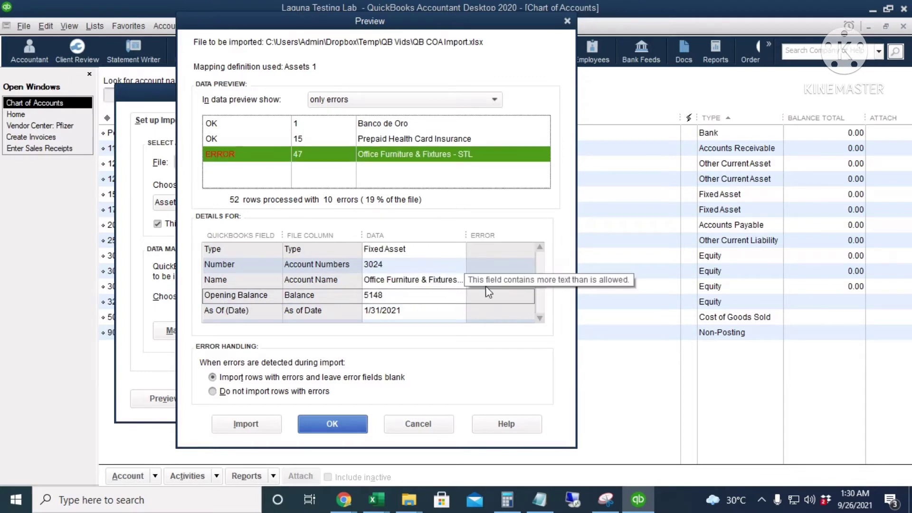
# Step: Shorten row 47's name to 'Office Furn & Fixtures - STL'
pyautogui.click(473, 280)
pyautogui.hotkey('shift', 'Left')
pyautogui.hotkey('shift', 'Left')
pyautogui.hotkey('shift', 'Left')
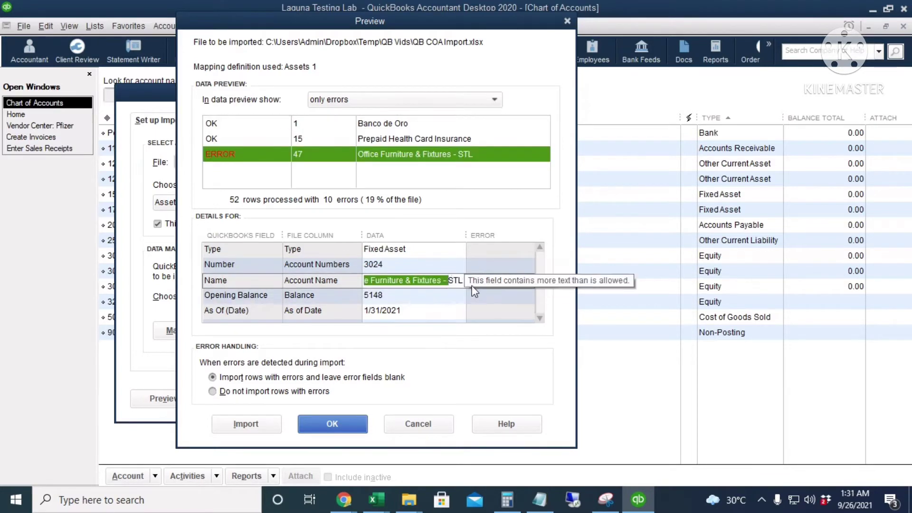
pyautogui.click(403, 280)
pyautogui.press('BackSpace')
pyautogui.press('BackSpace')
pyautogui.press('BackSpace')
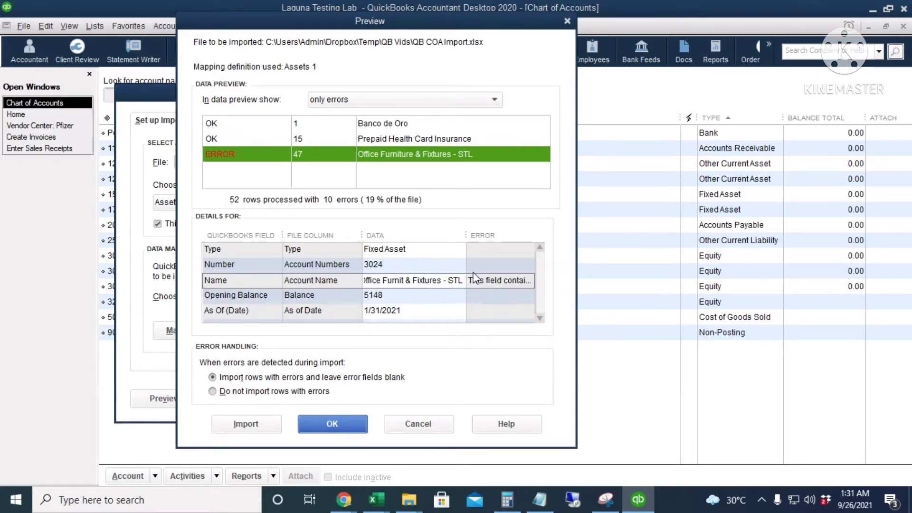
pyautogui.press('BackSpace')
pyautogui.press('BackSpace')
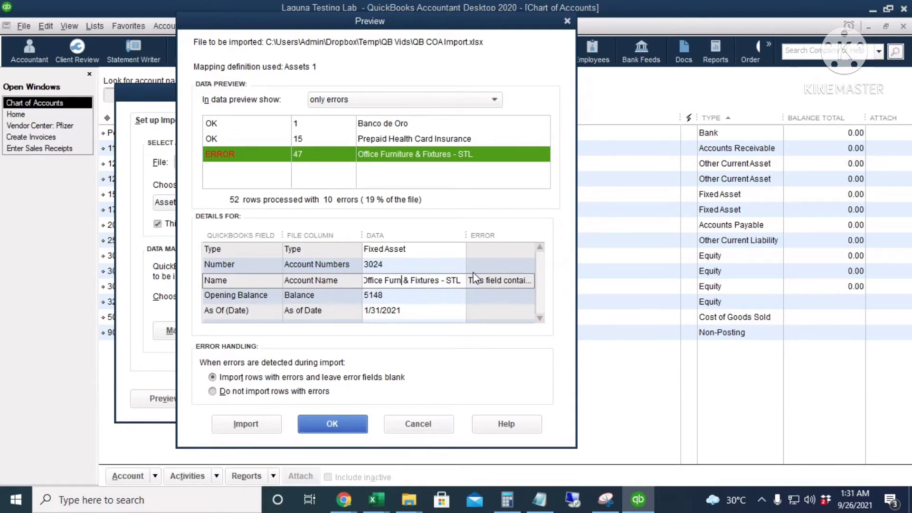
pyautogui.click(428, 301)
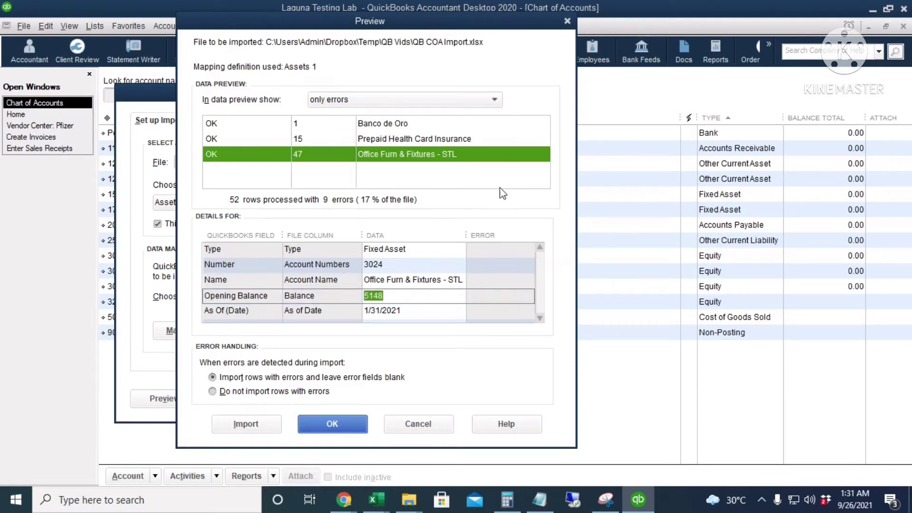
# Step: Re-run the preview to confirm 0 errors and start the import
pyautogui.press('Return')
pyautogui.click(164, 398)
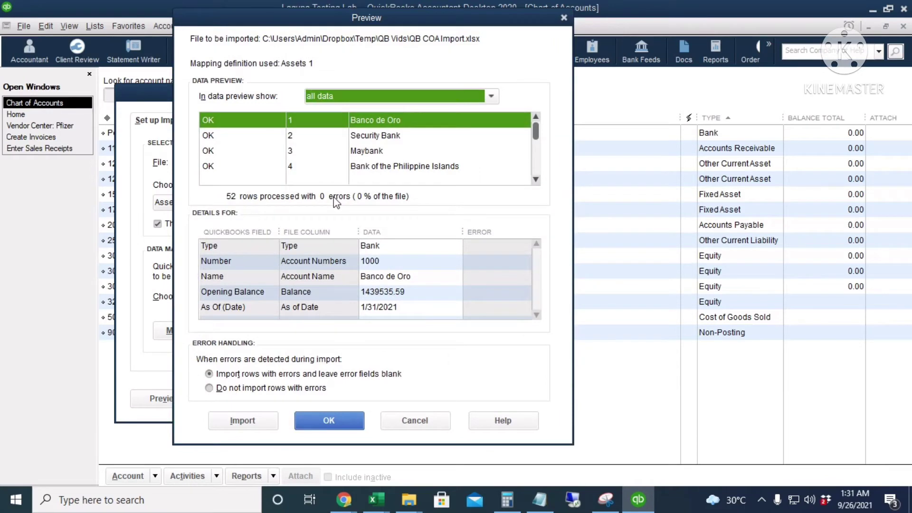
pyautogui.click(251, 424)
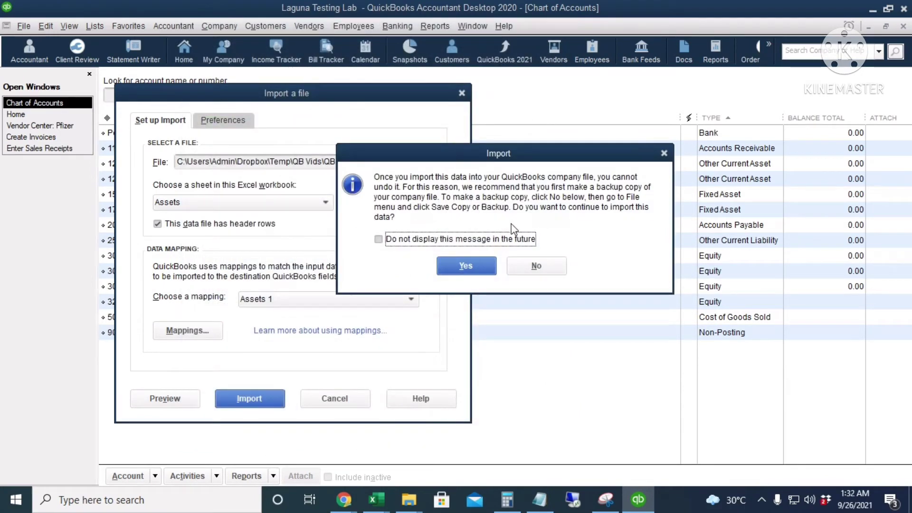
# Step: Continue the import, replacing all duplicate accounts while ignoring blank fields, and skip saving the error log
pyautogui.click(472, 272)
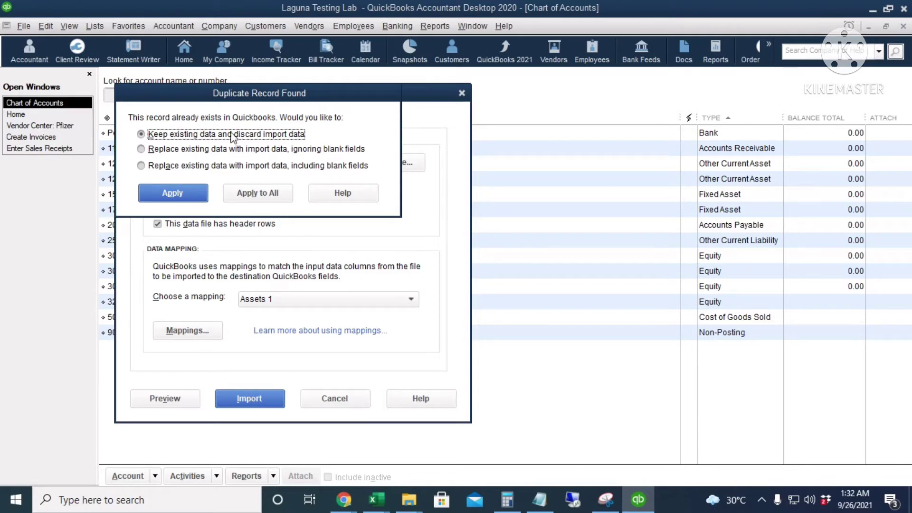
pyautogui.click(233, 149)
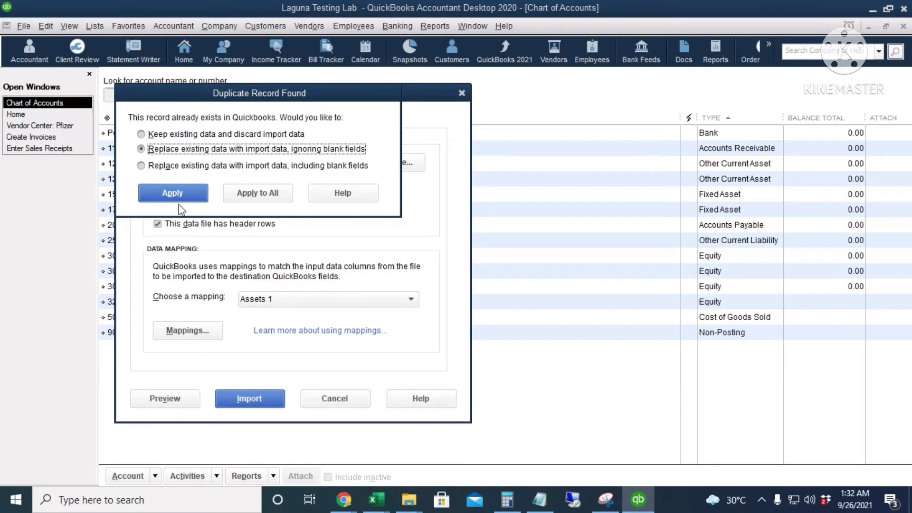
pyautogui.click(259, 192)
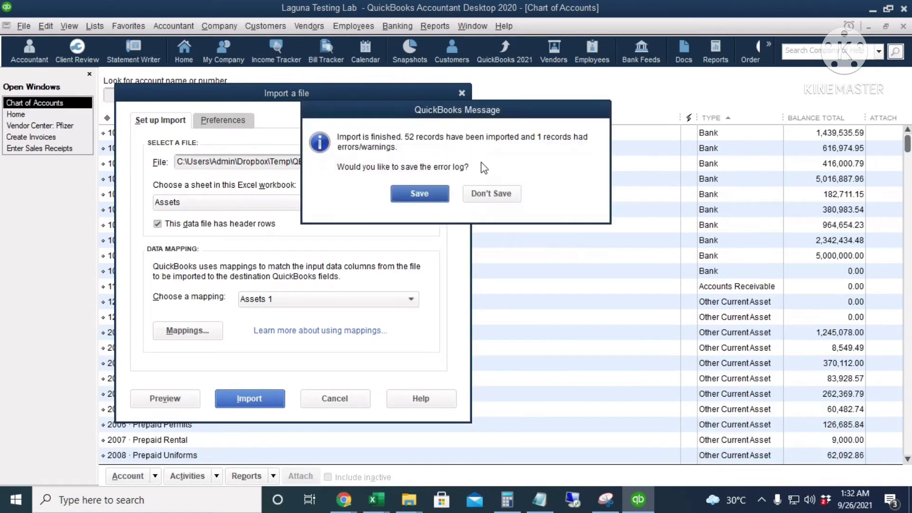
pyautogui.click(490, 195)
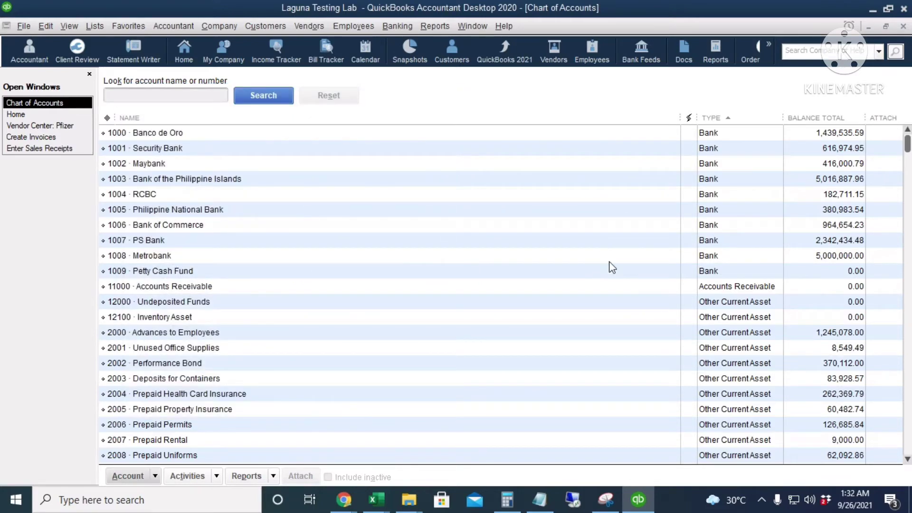
# Step: Open the Balance Sheet Standard report from Reports > Company & Financial
pyautogui.scroll(-6, 607, 271)
pyautogui.scroll(6, 594, 333)
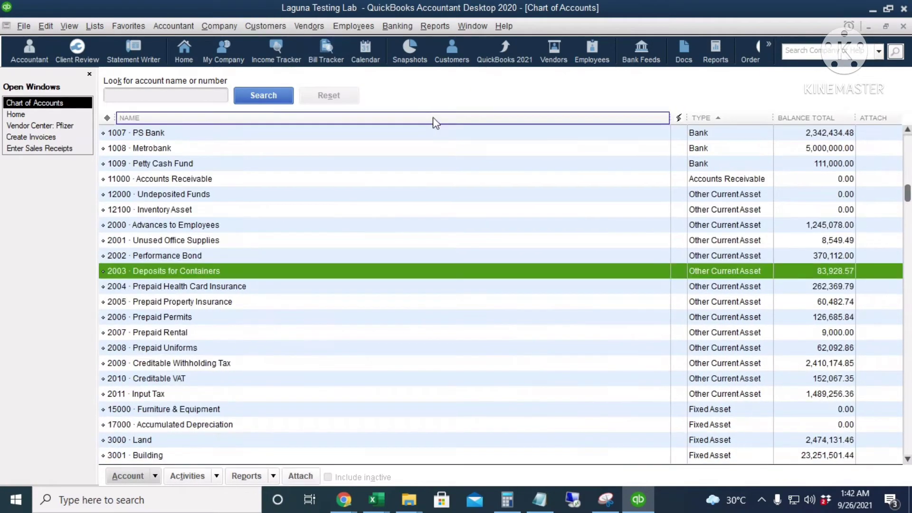
pyautogui.click(436, 27)
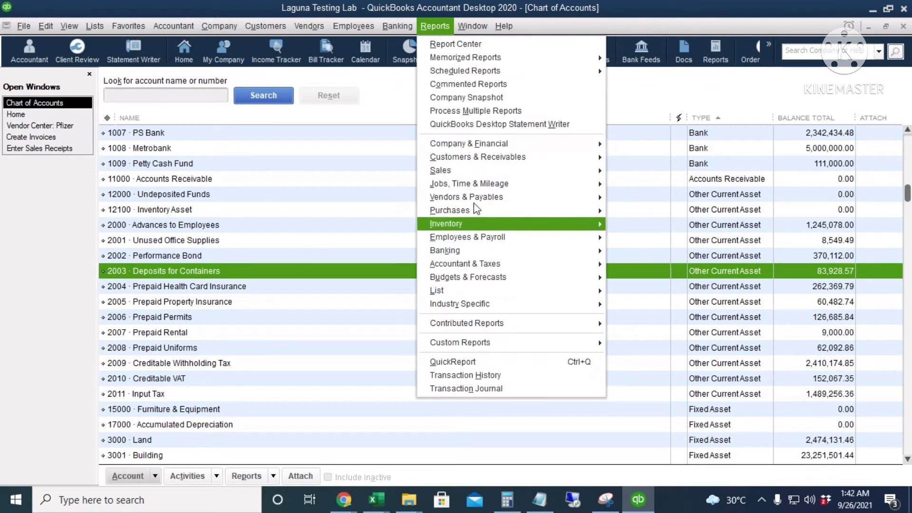
pyautogui.moveTo(473, 149)
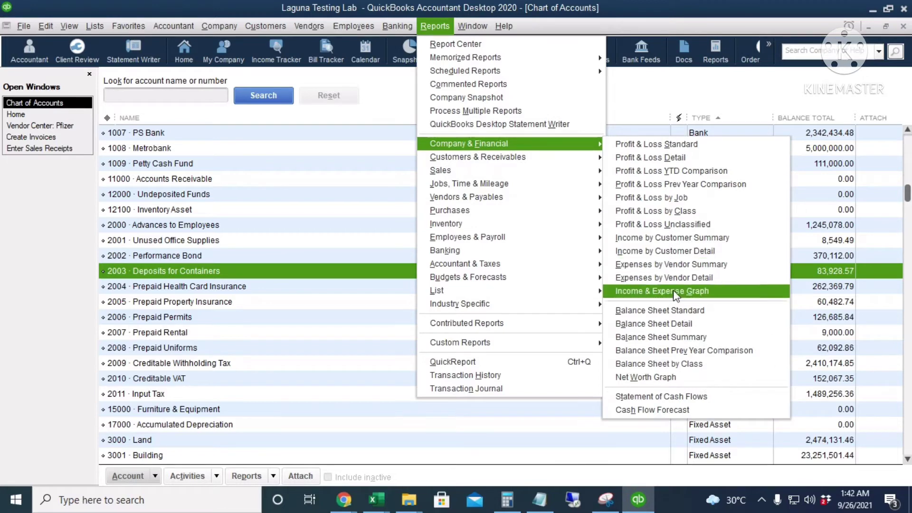
pyautogui.click(713, 317)
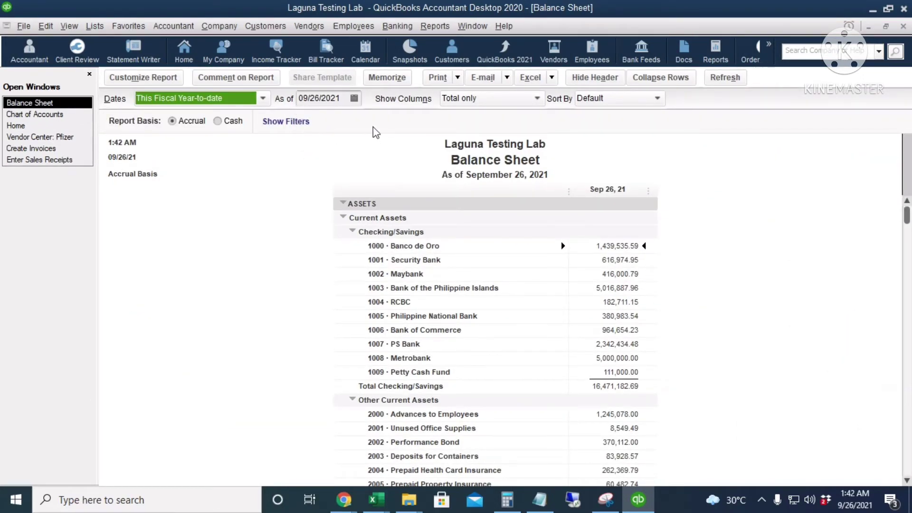
# Step: Date the Balance Sheet 01/31/2021 and find Total Assets of 57,164,050.47
pyautogui.click(354, 98)
pyautogui.click(353, 98)
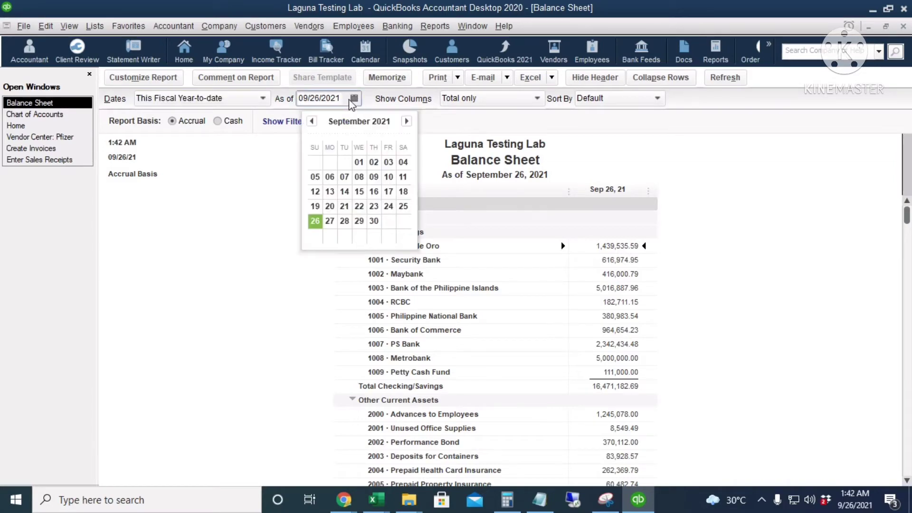
pyautogui.click(354, 98)
pyautogui.write('01/31/2021')
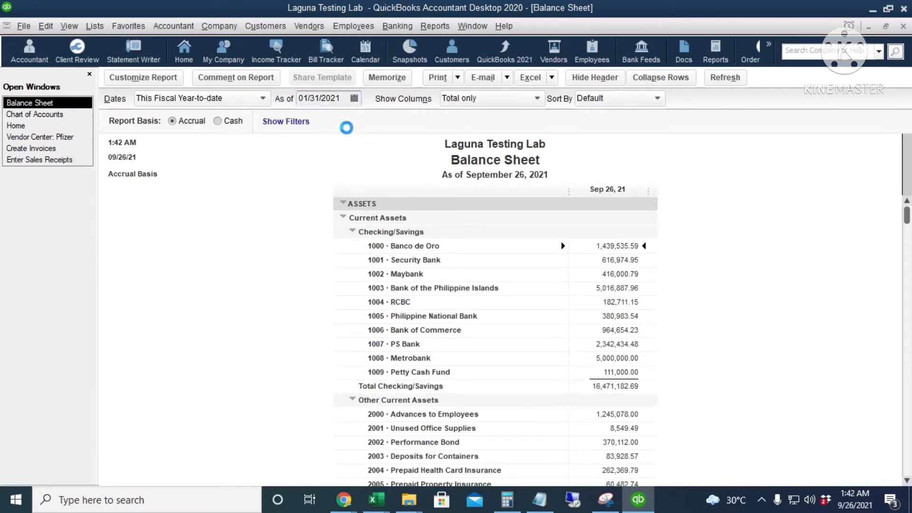
pyautogui.press('Tab')
pyautogui.scroll(-15, 580, 316)
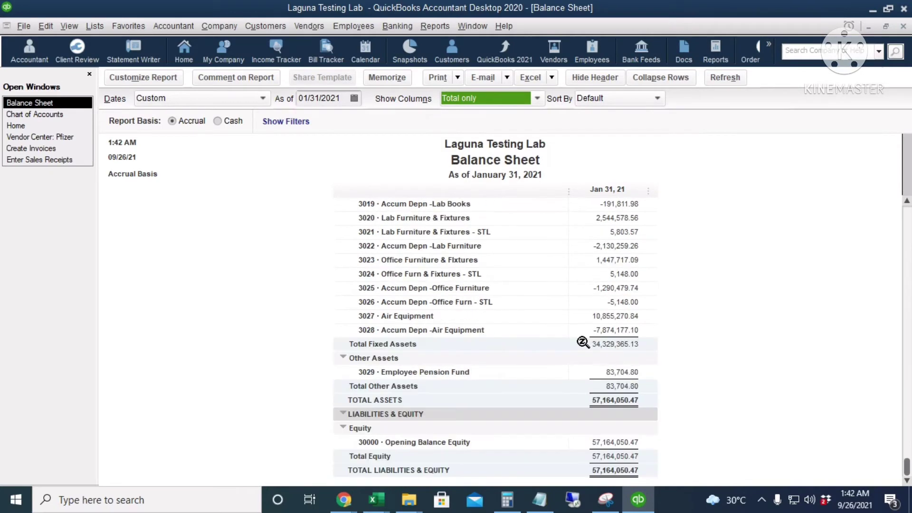
pyautogui.scroll(2, 653, 414)
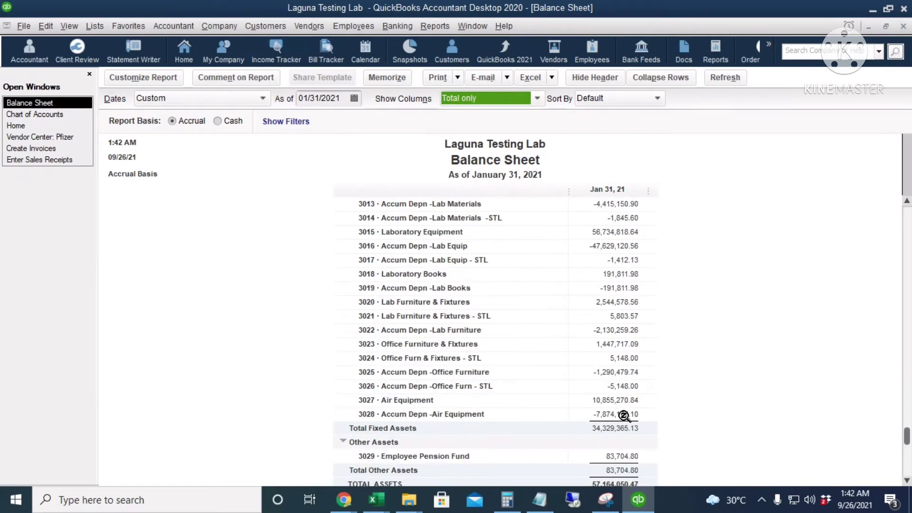
pyautogui.scroll(-1, 646, 425)
pyautogui.click(621, 442)
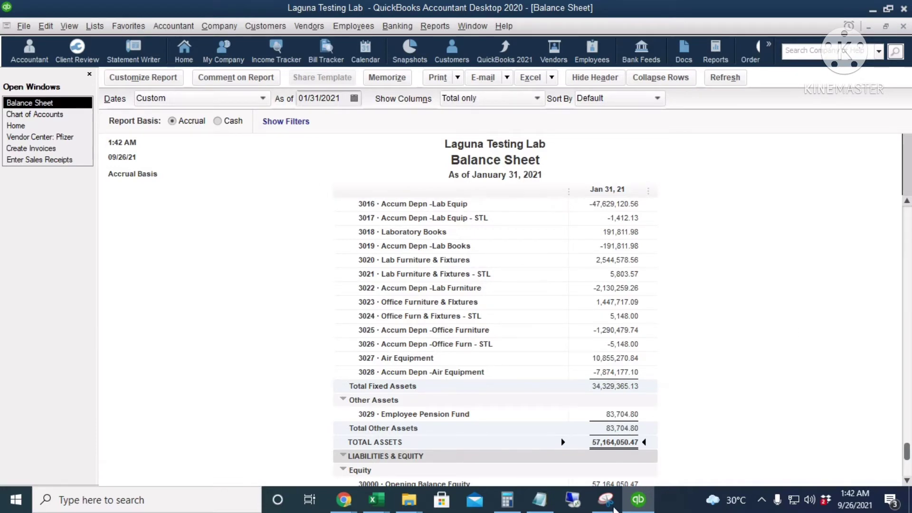
# Step: Switch to Excel and confirm the Assets sheet total of 57,164,050.47 in D54
pyautogui.moveTo(376, 499)
pyautogui.click(487, 467)
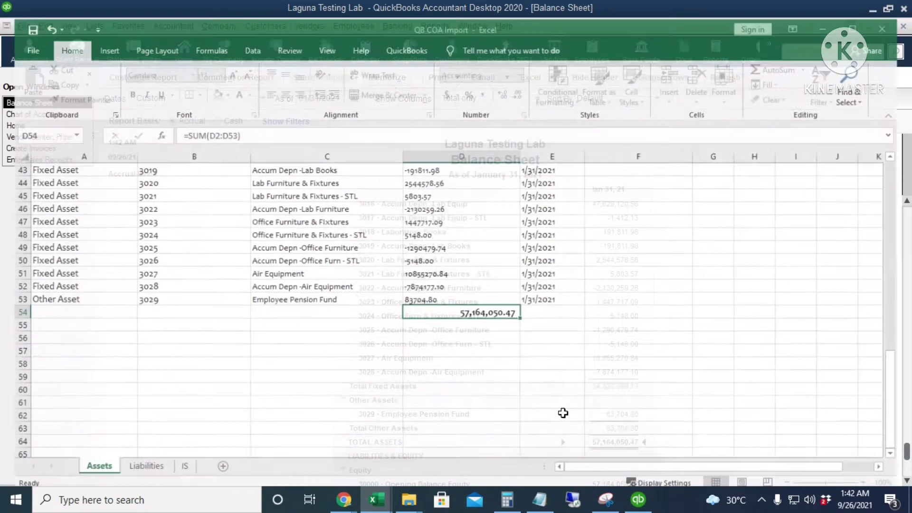
pyautogui.scroll(4, 637, 362)
pyautogui.scroll(-4, 450, 324)
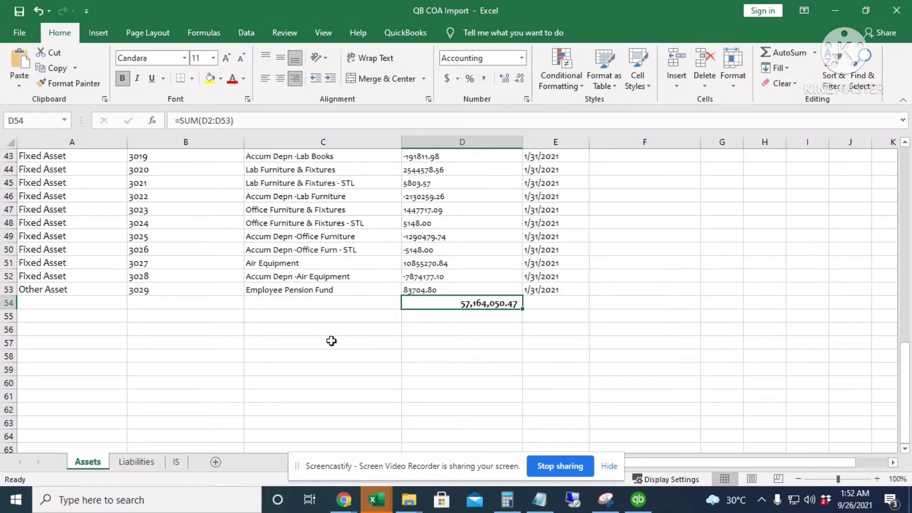
# Step: Review the Liabilities sheet's Type, Number, Name, Balance and Date columns, then close Excel
pyautogui.click(138, 462)
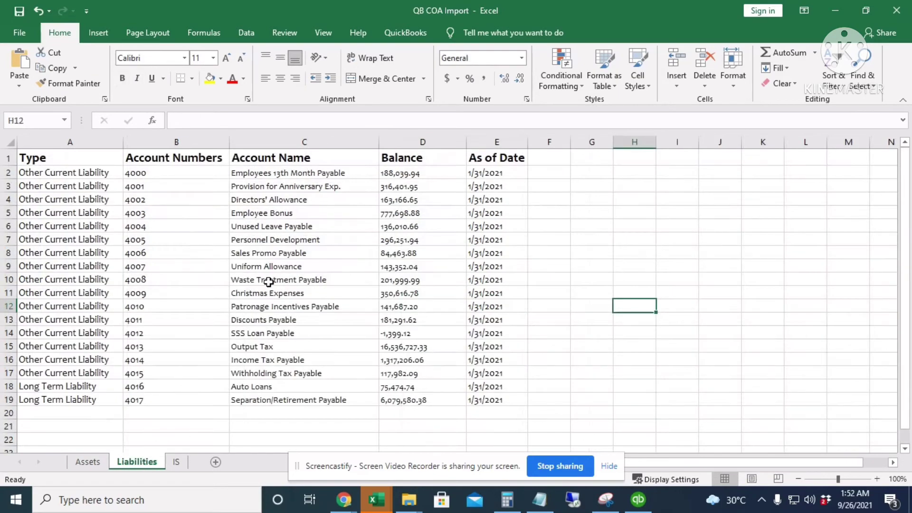
pyautogui.click(69, 142)
pyautogui.click(190, 142)
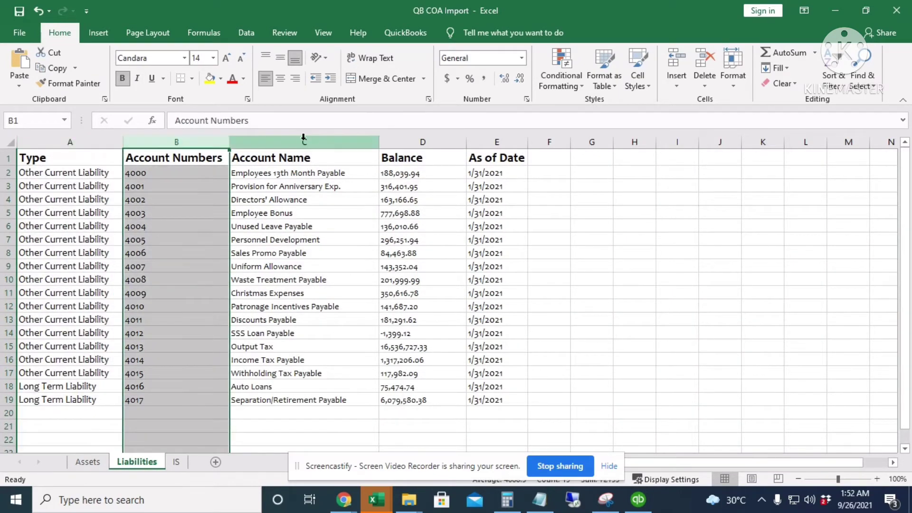
pyautogui.click(304, 142)
pyautogui.click(421, 142)
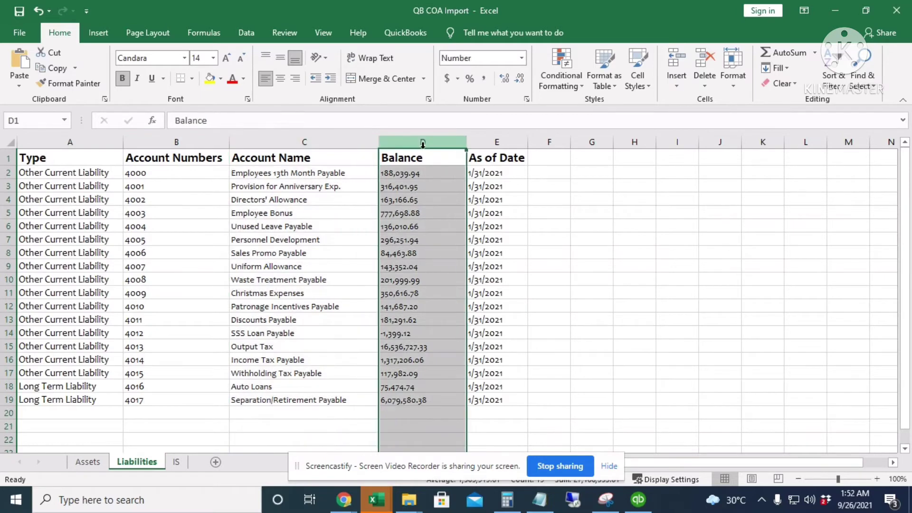
pyautogui.click(505, 141)
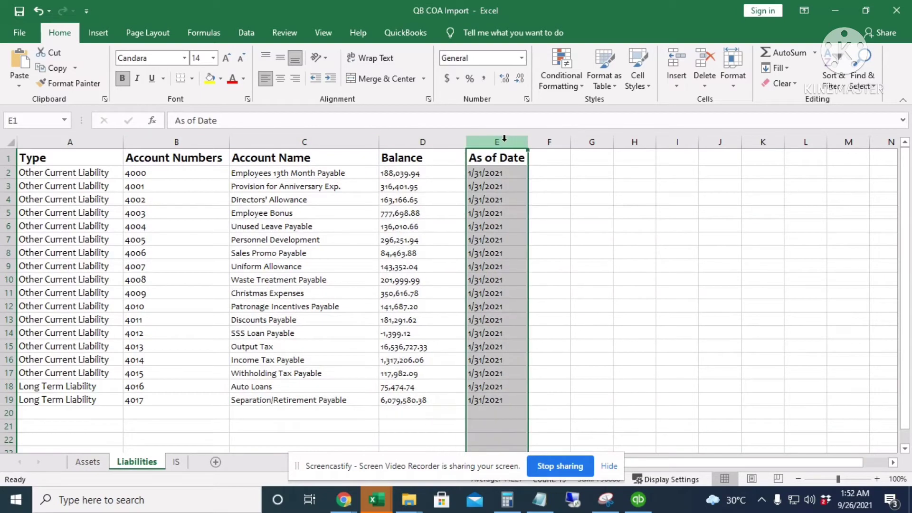
pyautogui.click(422, 142)
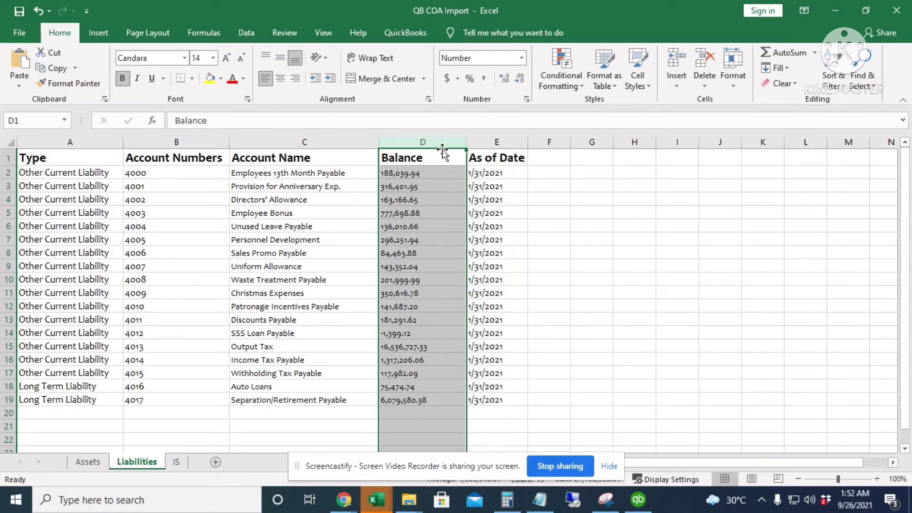
pyautogui.click(897, 11)
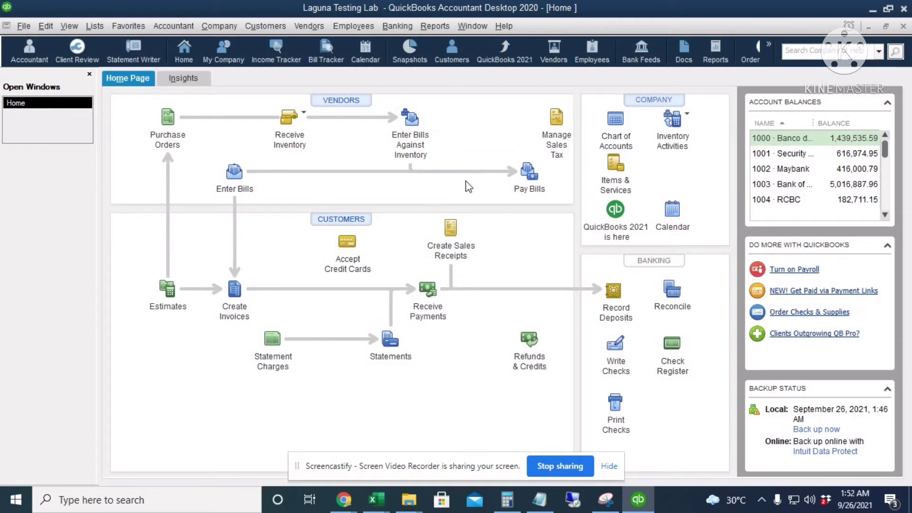
# Step: Start an Excel import into the Chart of Accounts from the QB COA Import workbook
pyautogui.click(618, 136)
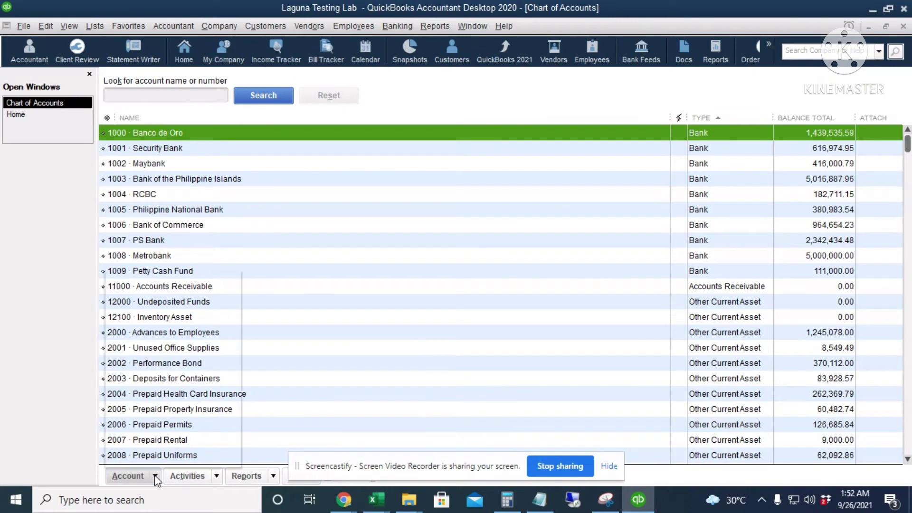
pyautogui.click(155, 475)
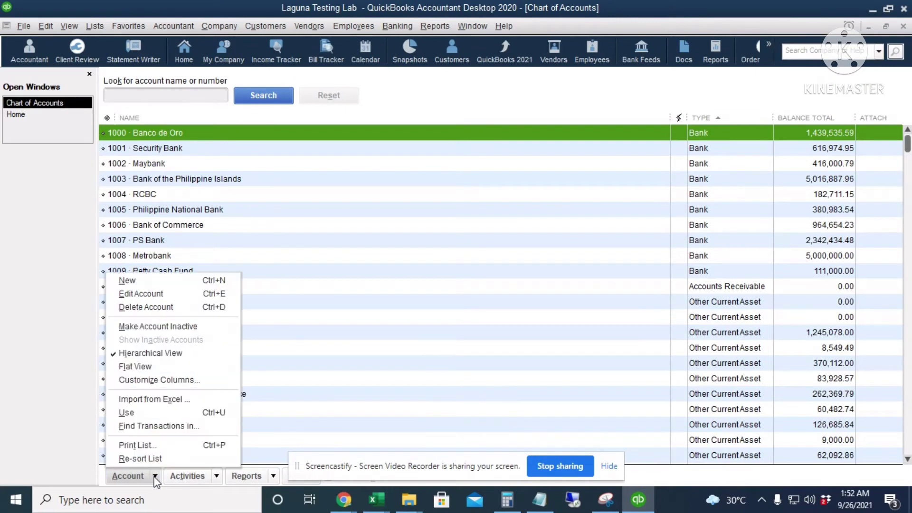
pyautogui.click(180, 402)
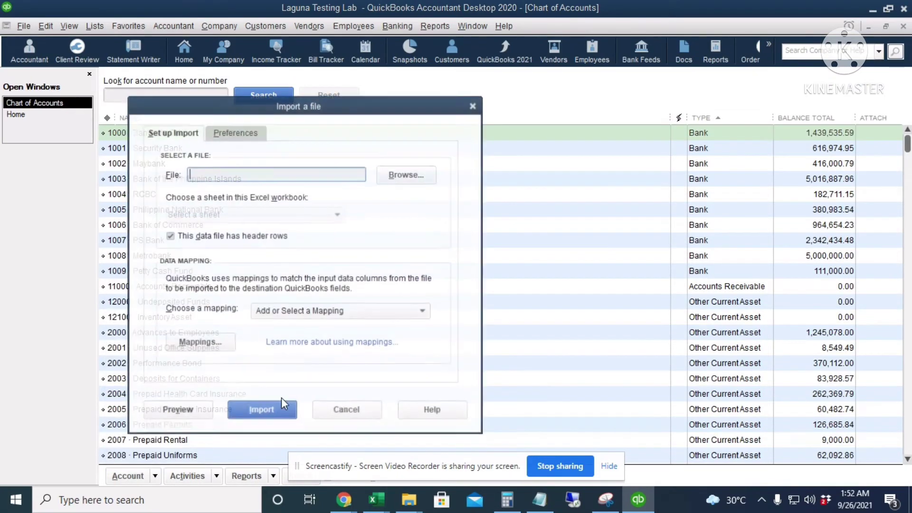
pyautogui.click(406, 174)
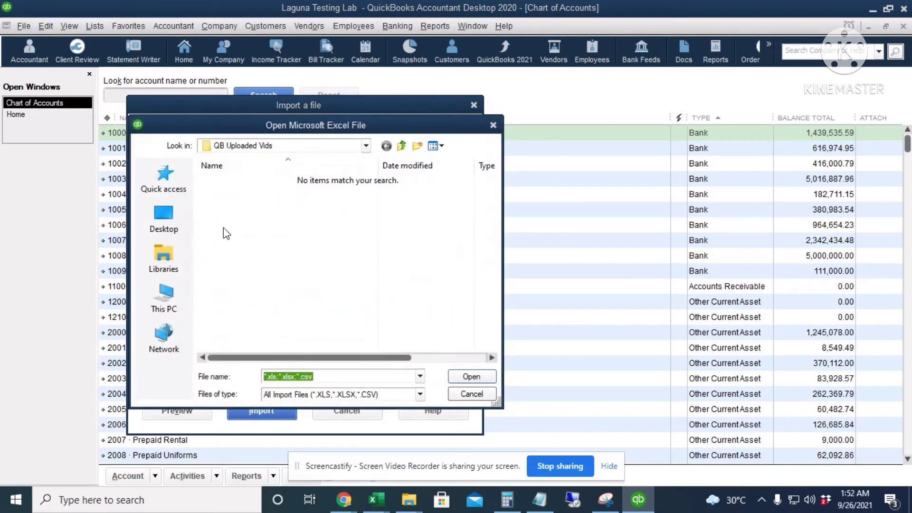
pyautogui.doubleClick(280, 247)
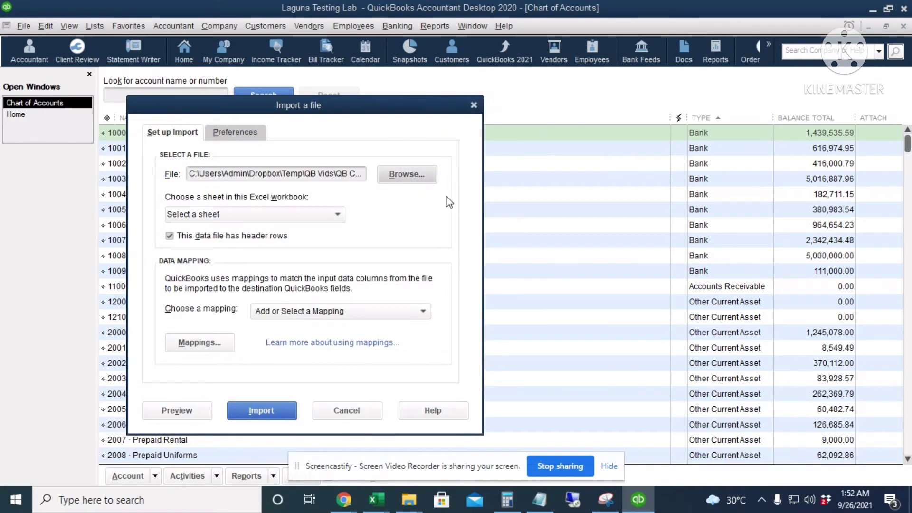
# Step: Choose the Liabilities sheet with the Liability mapping and preview it: 18 rows, 0 errors
pyautogui.click(275, 216)
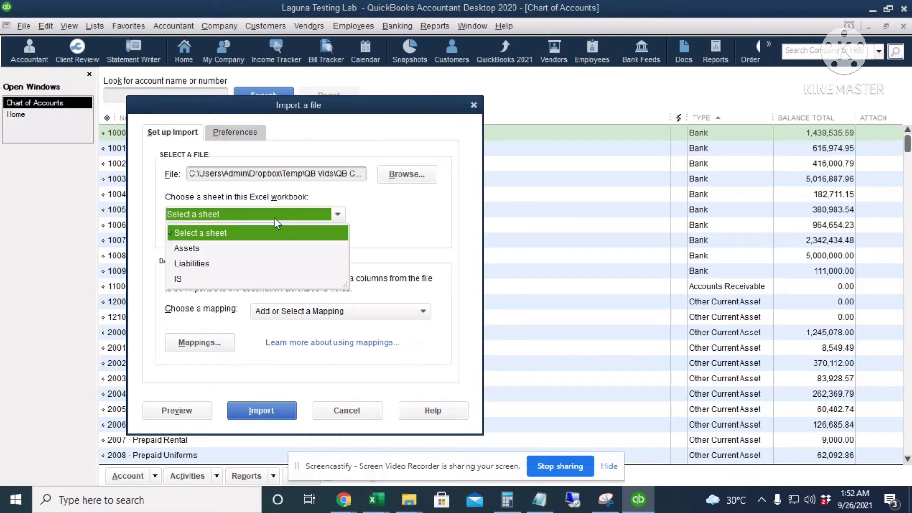
pyautogui.click(224, 265)
pyautogui.click(285, 311)
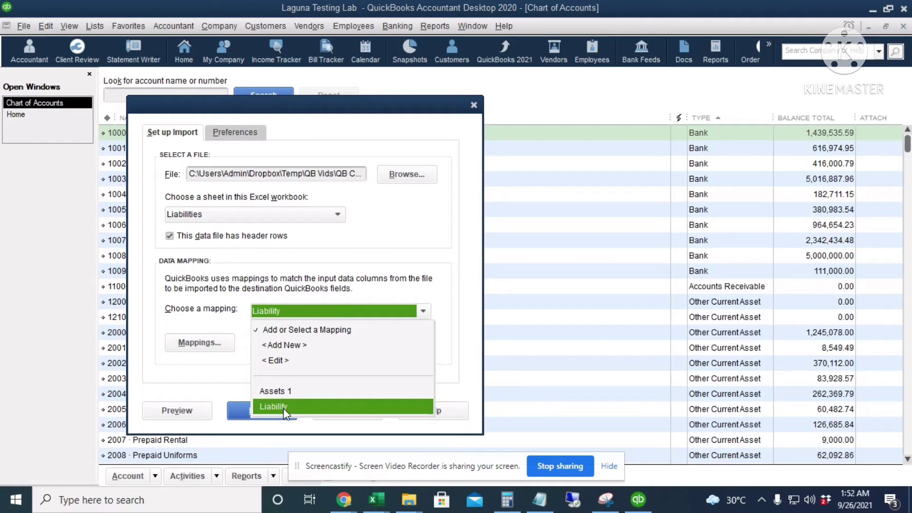
pyautogui.click(283, 409)
pyautogui.click(185, 414)
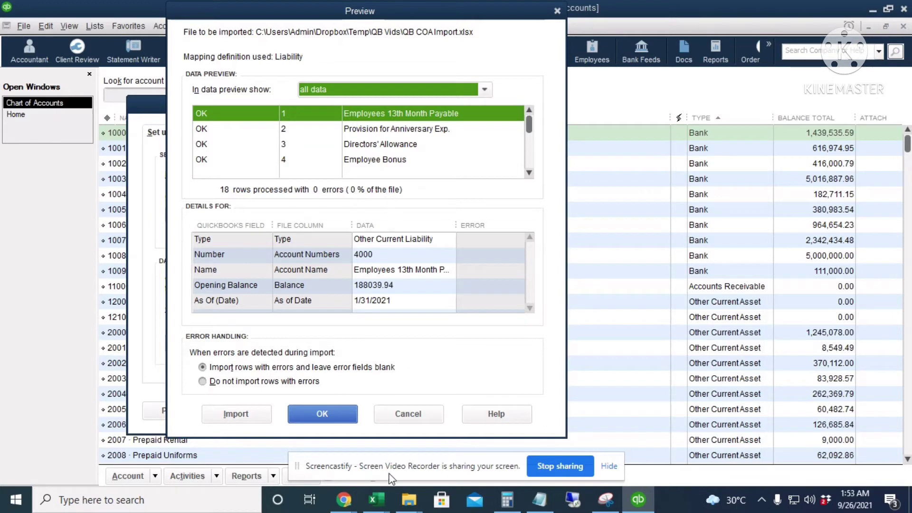
# Step: Import the 18 previewed liability rows, confirm, and acknowledge the finished import
pyautogui.click(235, 413)
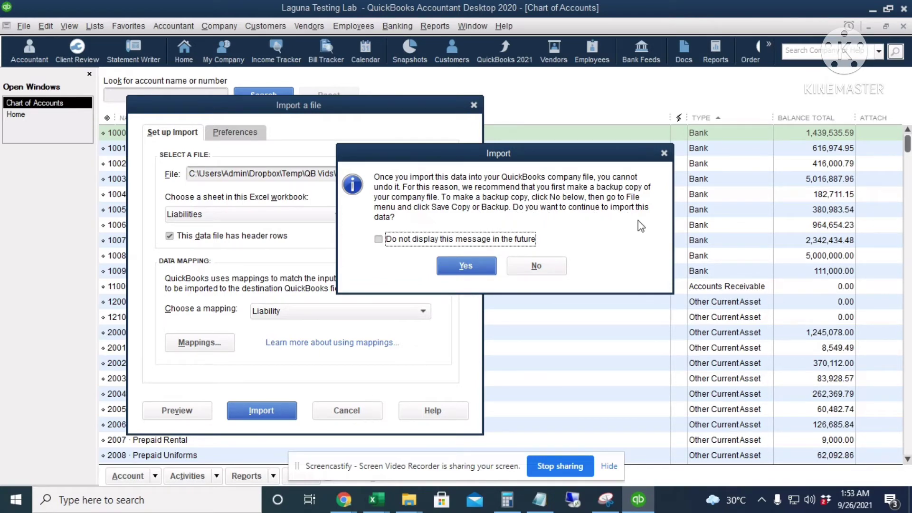
pyautogui.click(441, 272)
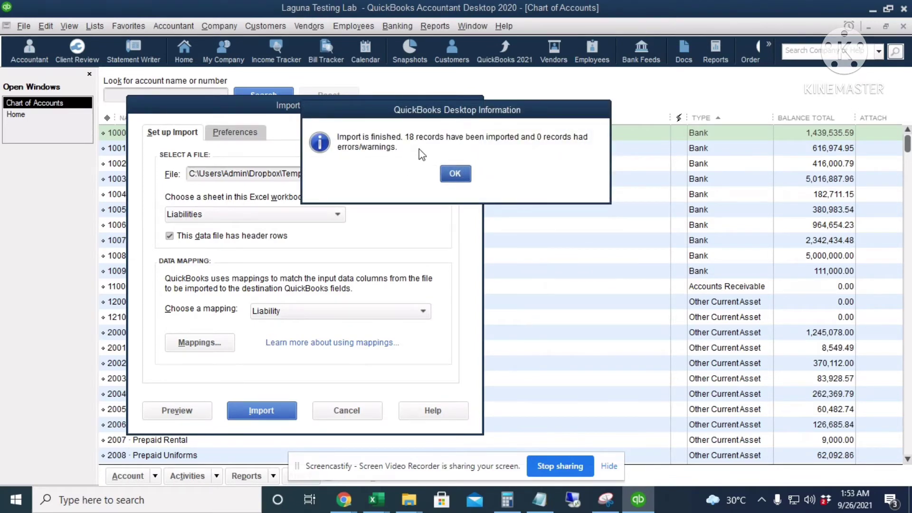
pyautogui.click(456, 174)
pyautogui.scroll(-4, 507, 314)
pyautogui.scroll(4, 506, 313)
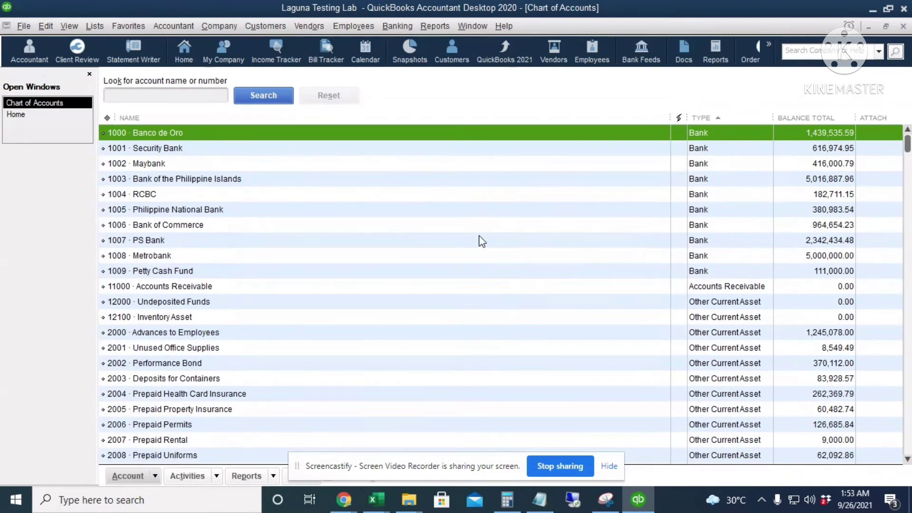
# Step: Open the standard Balance Sheet report as of 01/31/2021
pyautogui.click(443, 25)
pyautogui.moveTo(475, 143)
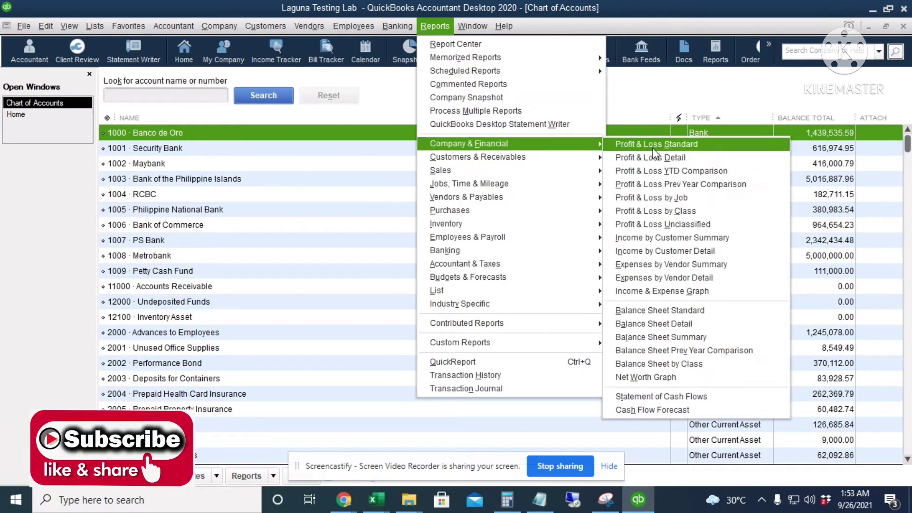
pyautogui.click(660, 311)
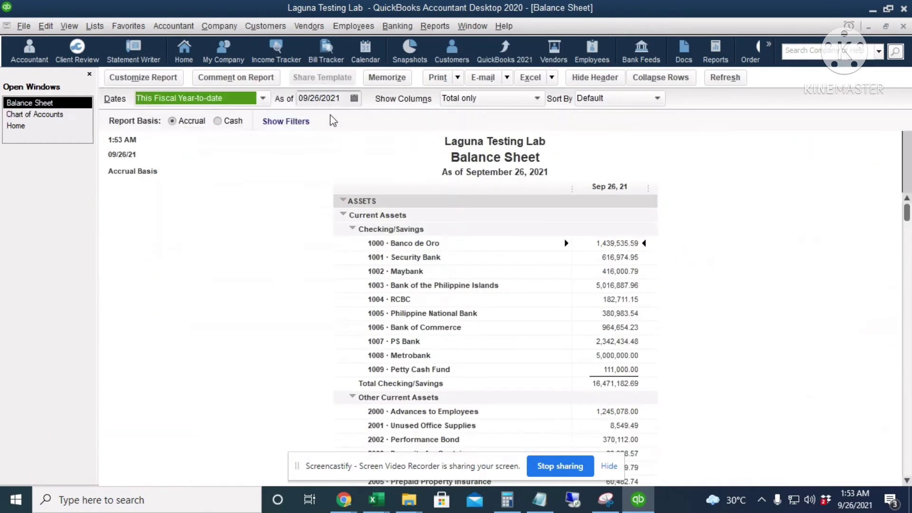
pyautogui.moveTo(336, 102); pyautogui.dragTo(301, 74)
pyautogui.write('1')
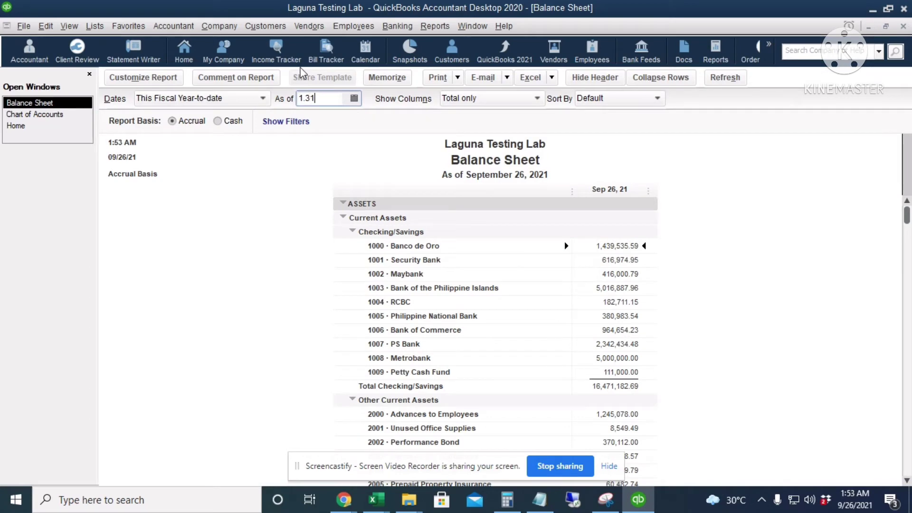
pyautogui.write('.31')
pyautogui.press('Tab')
# Step: Locate and select the report's Total Liabilities figure of 27,106,553.01
pyautogui.scroll(-10, 478, 325)
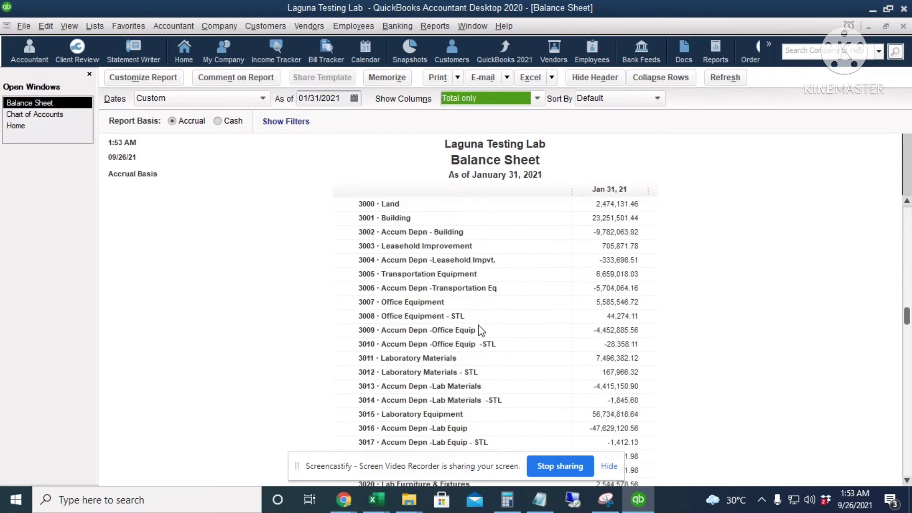
pyautogui.scroll(1, 479, 326)
pyautogui.scroll(-5, 479, 327)
pyautogui.scroll(-5, 479, 327)
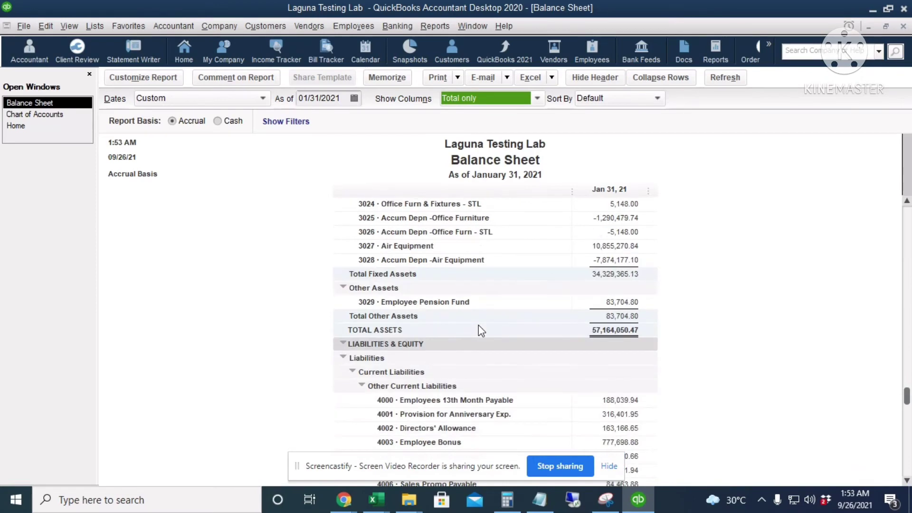
pyautogui.scroll(-6, 523, 351)
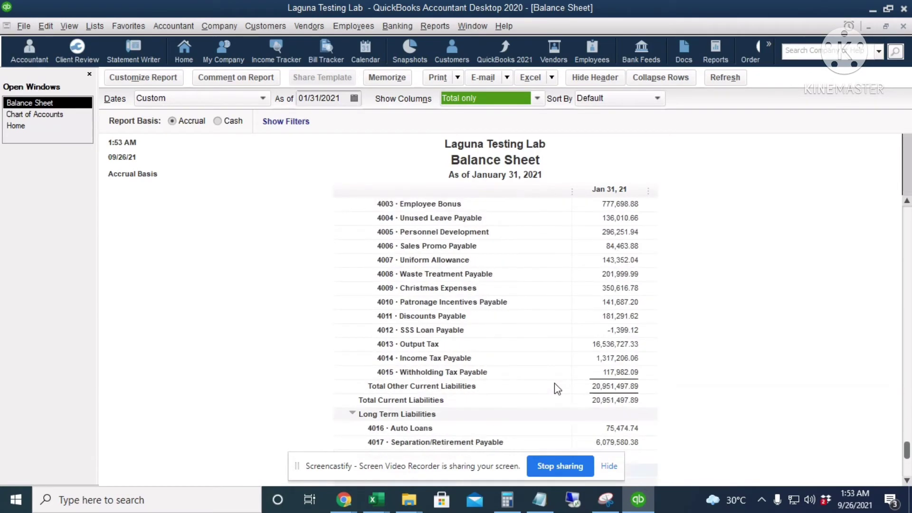
pyautogui.scroll(-2, 555, 382)
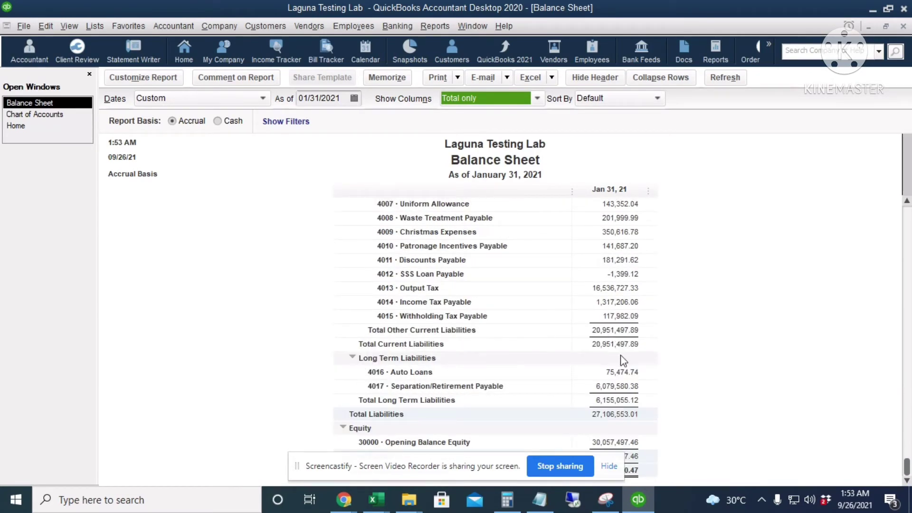
pyautogui.click(616, 415)
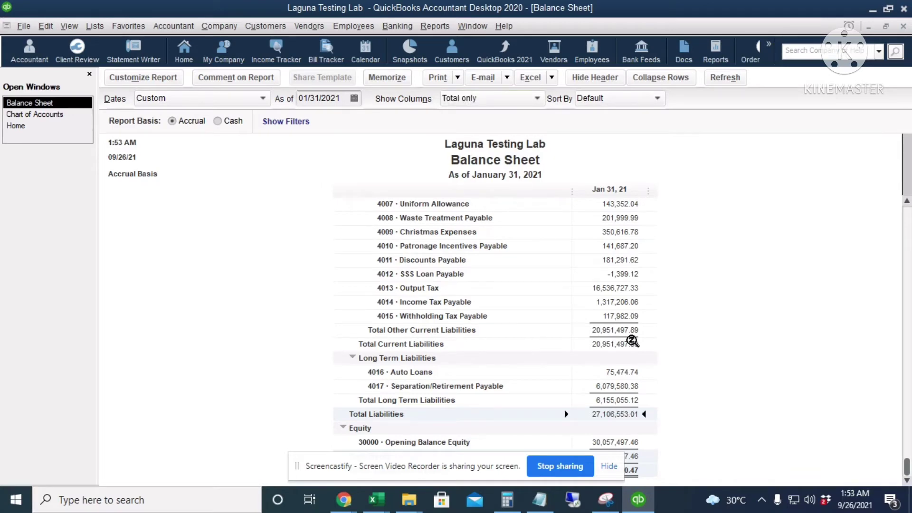
pyautogui.rightClick(375, 500)
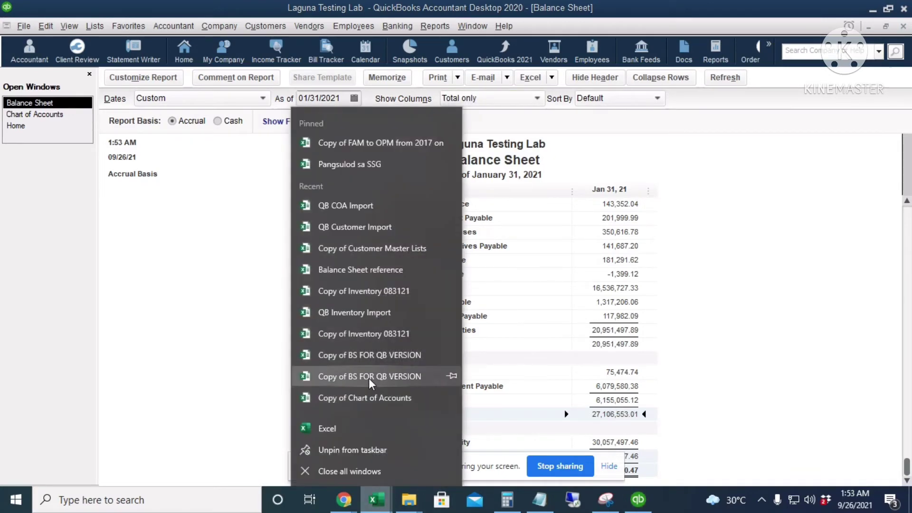
# Step: AutoSum the Liabilities balances D2:D19 into D20, giving 27,106,553.01, then return to QuickBooks
pyautogui.click(350, 210)
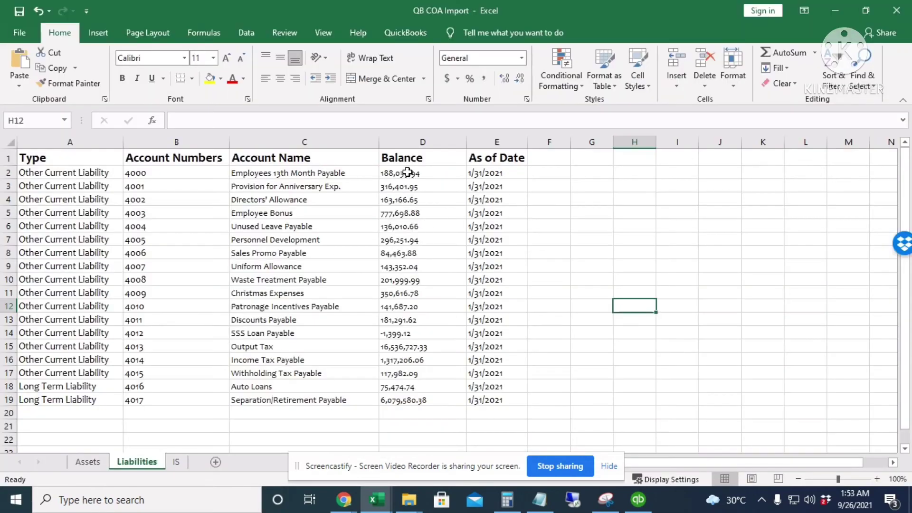
pyautogui.moveTo(409, 173); pyautogui.dragTo(418, 401)
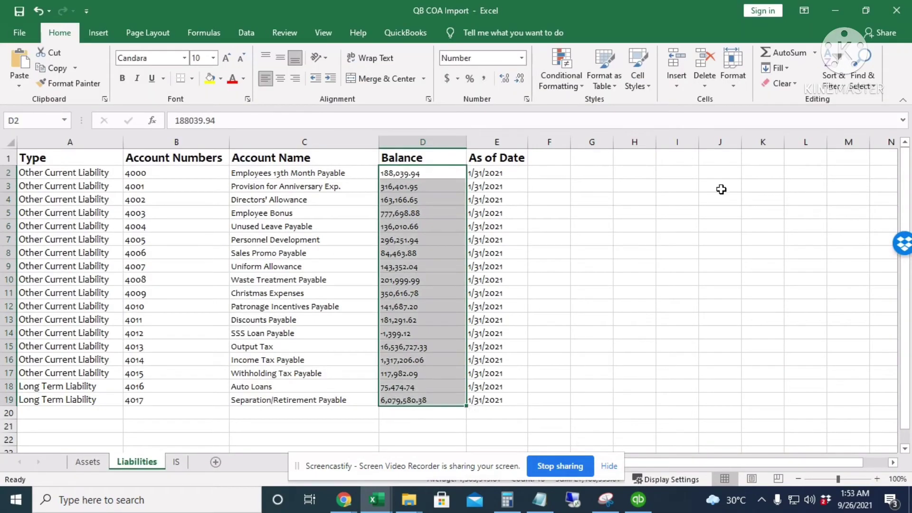
pyautogui.click(779, 53)
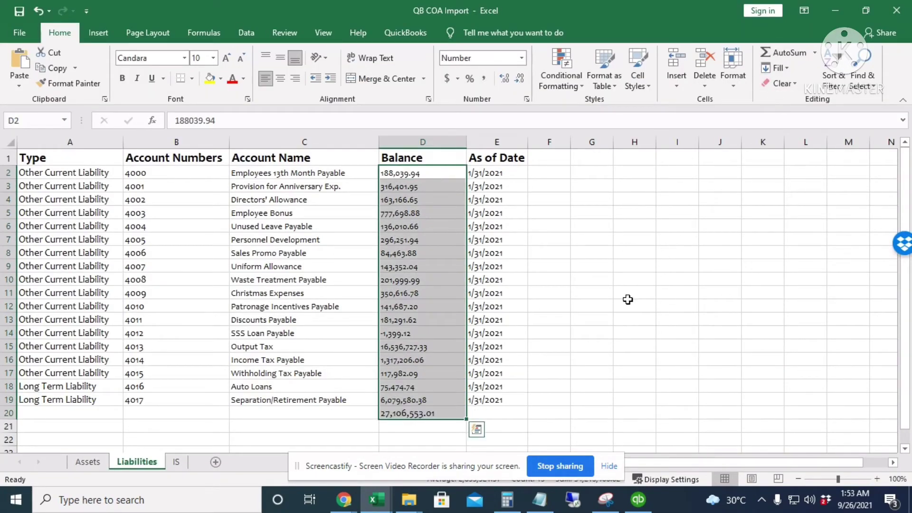
pyautogui.hotkey('ctrl', 'Down')
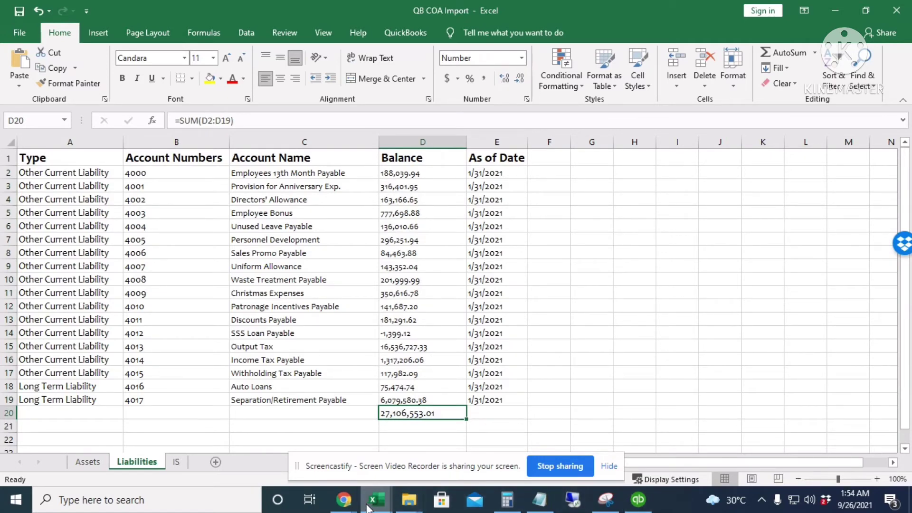
pyautogui.click(633, 500)
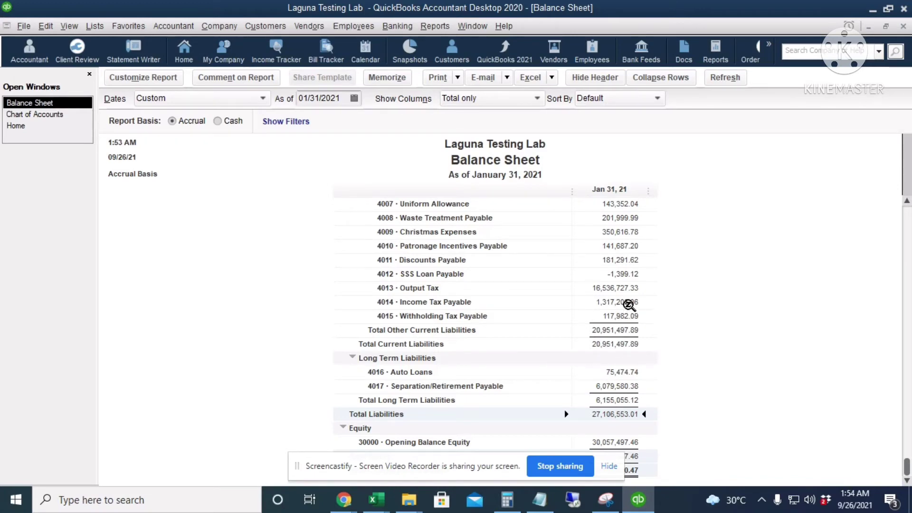
# Step: In the Chart of Accounts, review Accounts Receivable, Inventory Asset and Accounts Payable
pyautogui.click(34, 114)
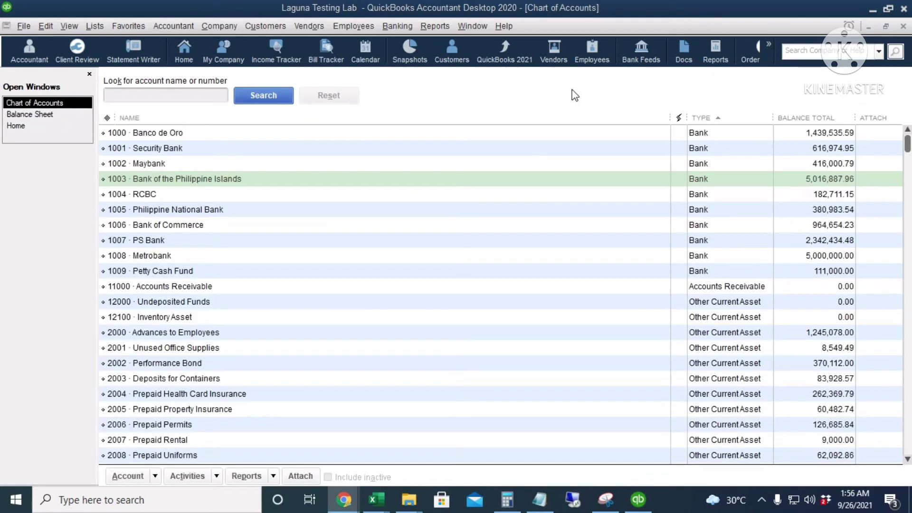
pyautogui.click(596, 287)
pyautogui.click(366, 318)
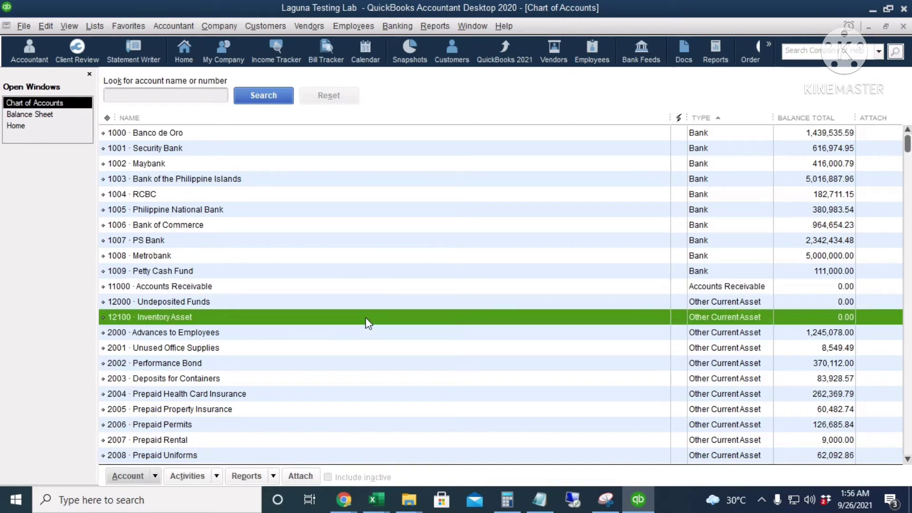
pyautogui.scroll(-5, 421, 338)
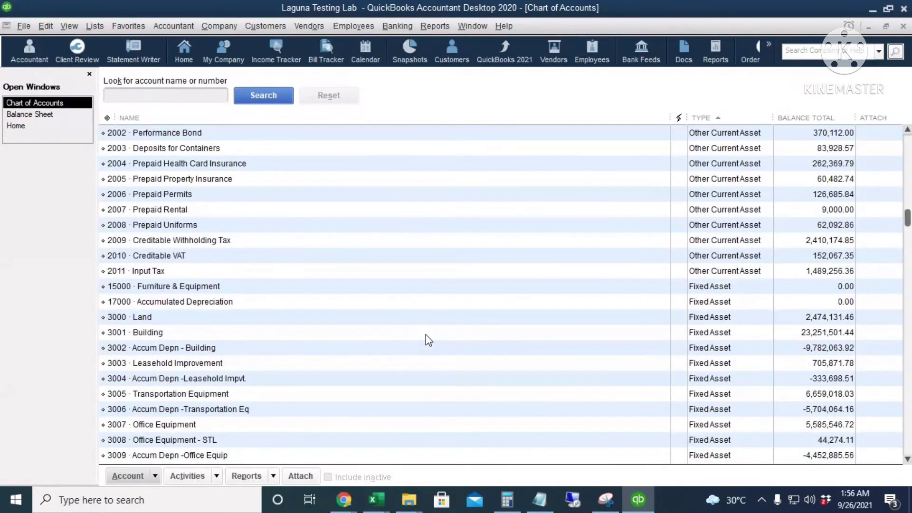
pyautogui.scroll(-2, 369, 332)
pyautogui.scroll(-8, 368, 380)
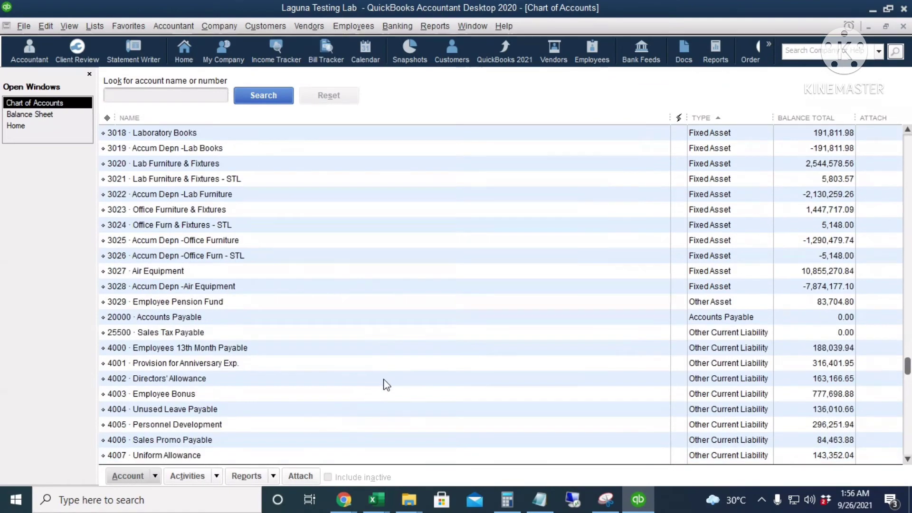
pyautogui.click(444, 323)
# Step: Recheck the 11000 Accounts Receivable and 20000 Accounts Payable accounts in the list
pyautogui.scroll(11, 547, 373)
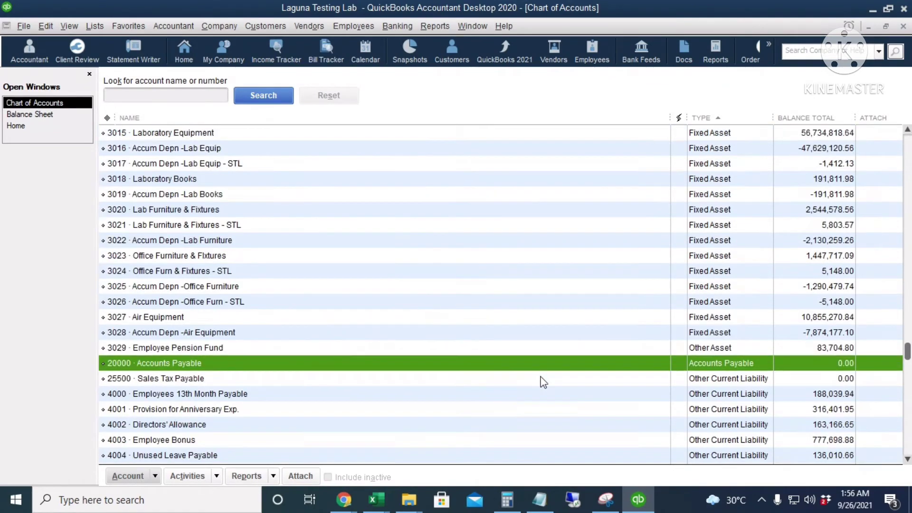
pyautogui.scroll(4, 540, 377)
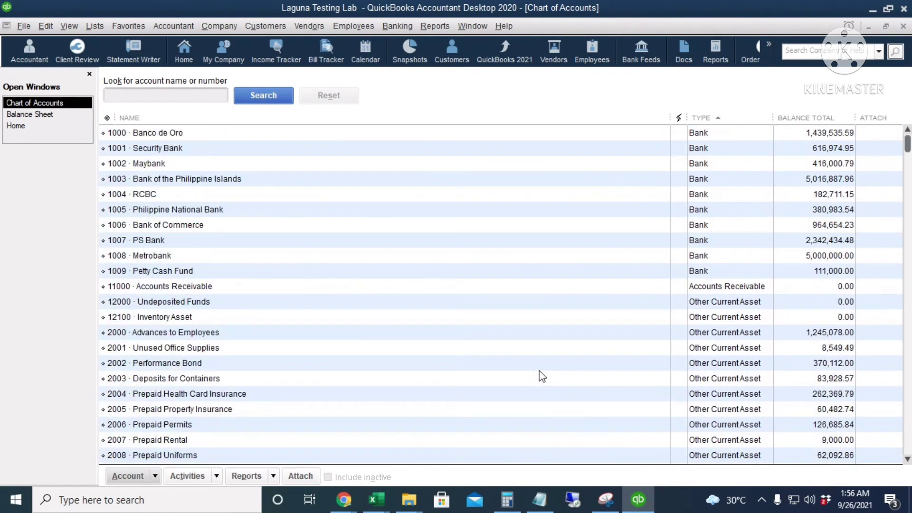
pyautogui.click(433, 288)
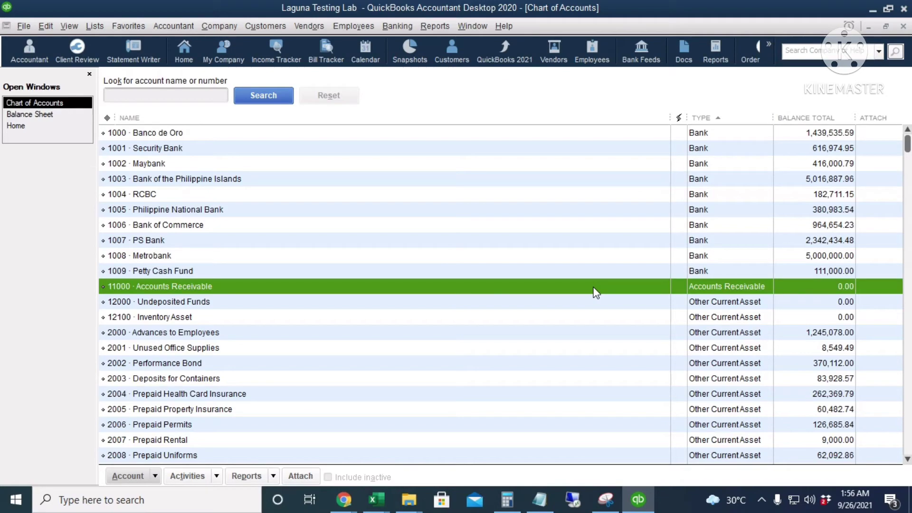
pyautogui.scroll(-14, 587, 351)
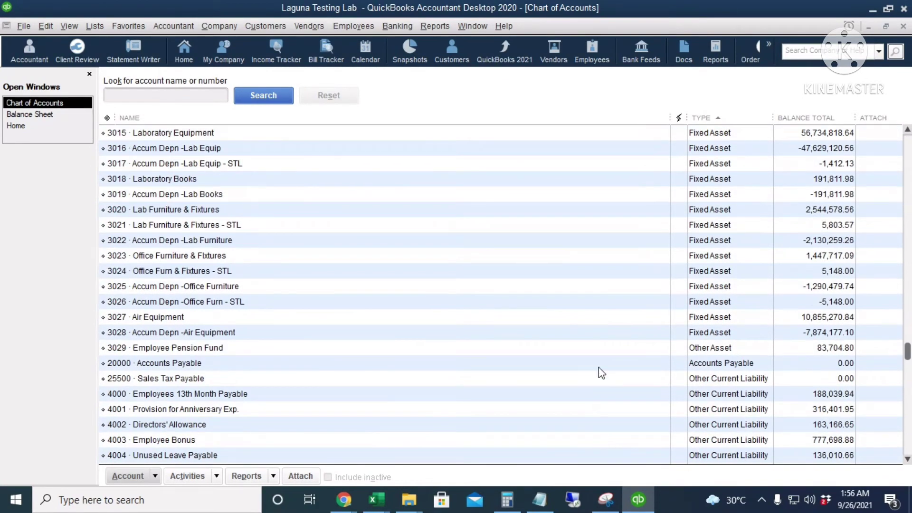
pyautogui.click(599, 367)
pyautogui.scroll(9, 631, 418)
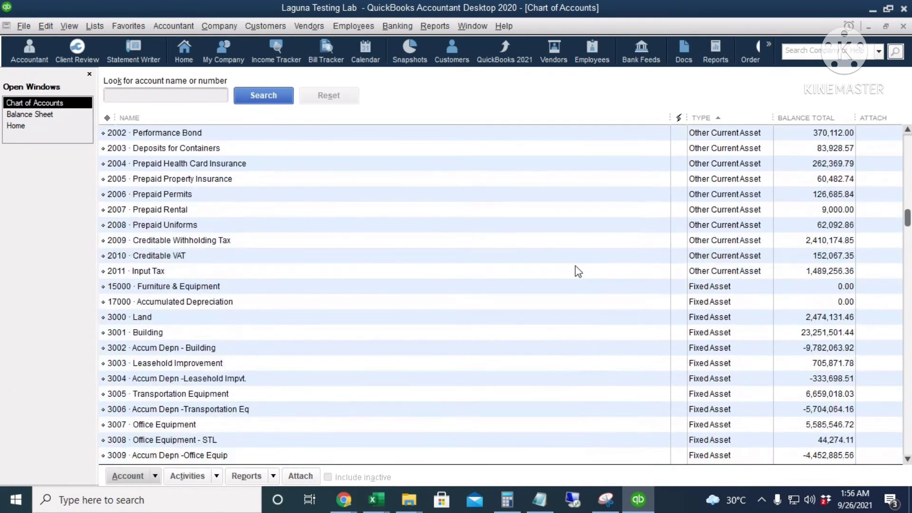
pyautogui.scroll(3, 665, 297)
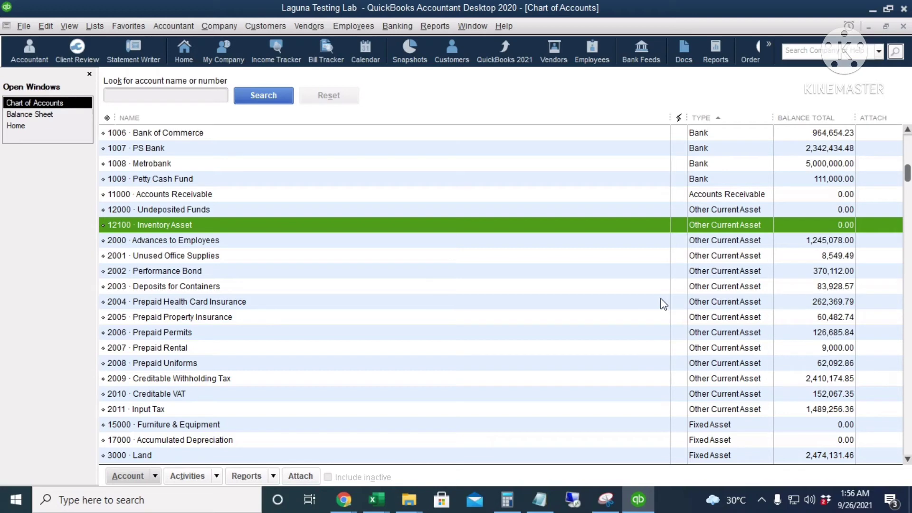
pyautogui.scroll(2, 503, 333)
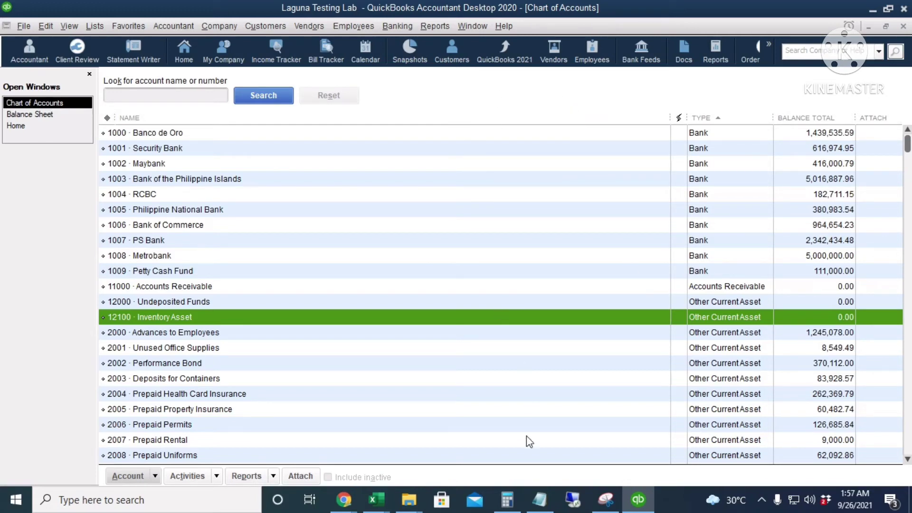
pyautogui.click(381, 487)
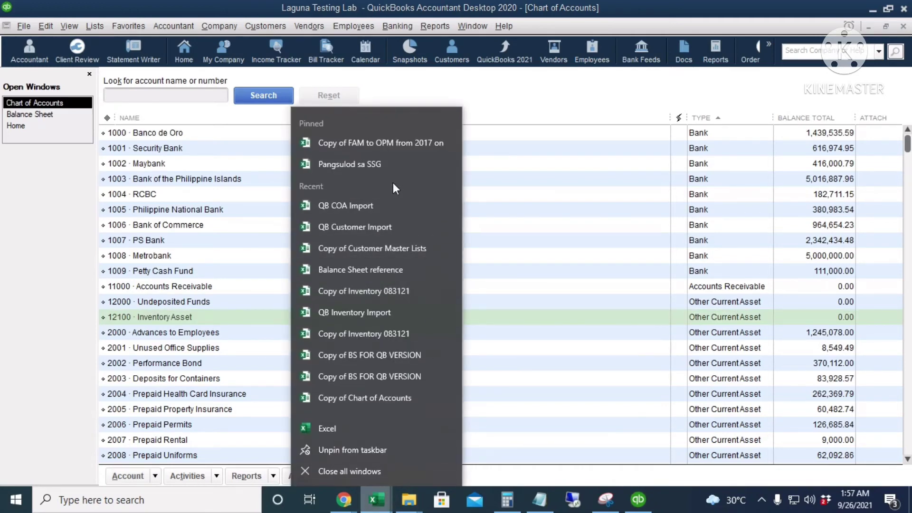
# Step: On the IS sheet, widen column D and inspect the Type, Account Numbers and Account Name columns
pyautogui.click(393, 205)
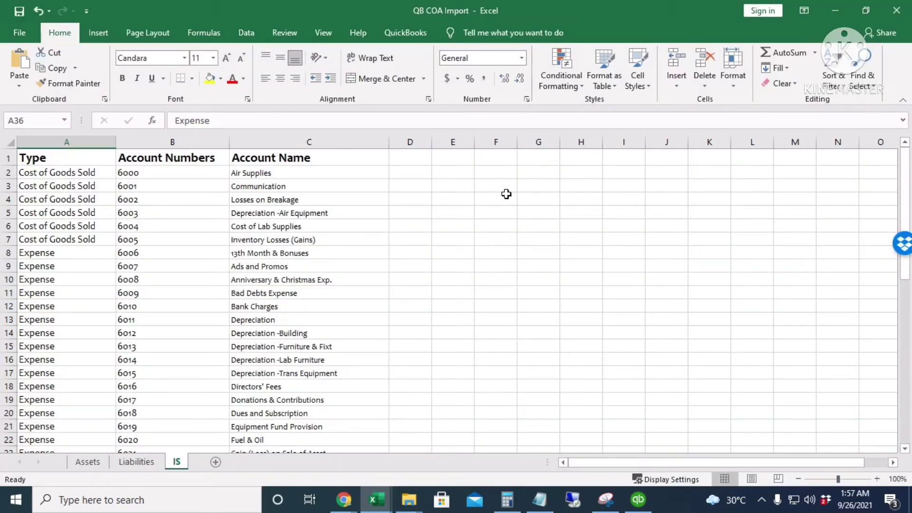
pyautogui.moveTo(432, 137); pyautogui.dragTo(569, 144)
pyautogui.click(440, 261)
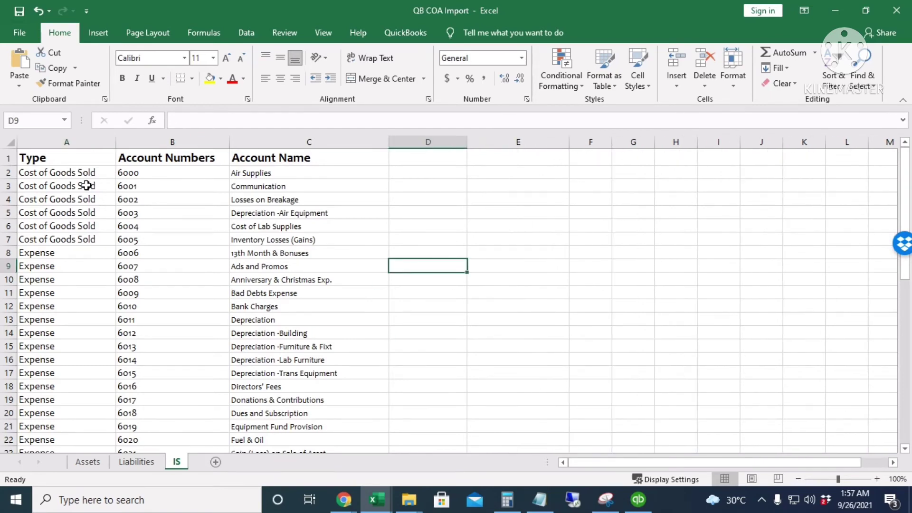
pyautogui.click(82, 141)
pyautogui.click(168, 139)
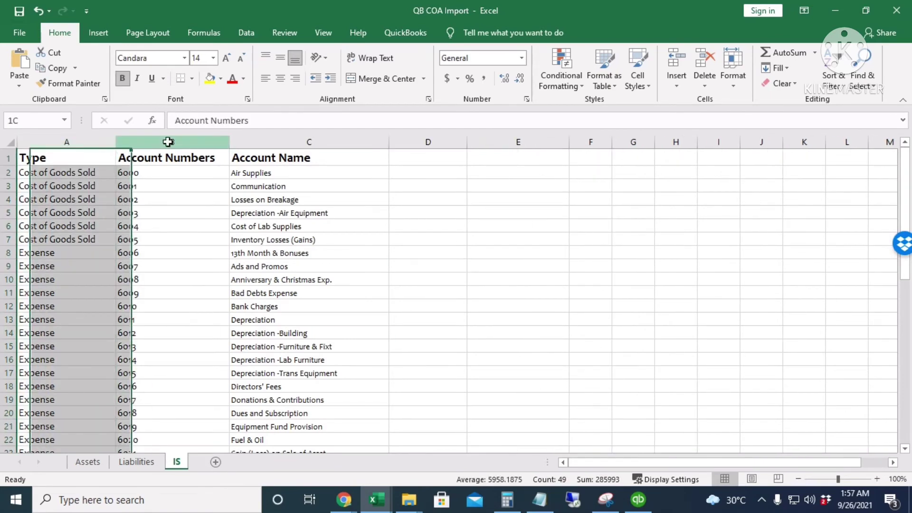
pyautogui.click(292, 137)
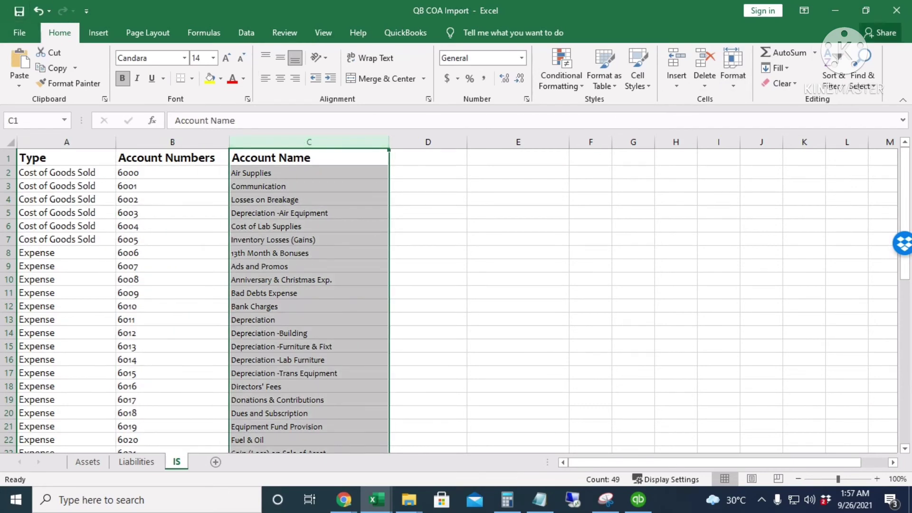
pyautogui.click(896, 10)
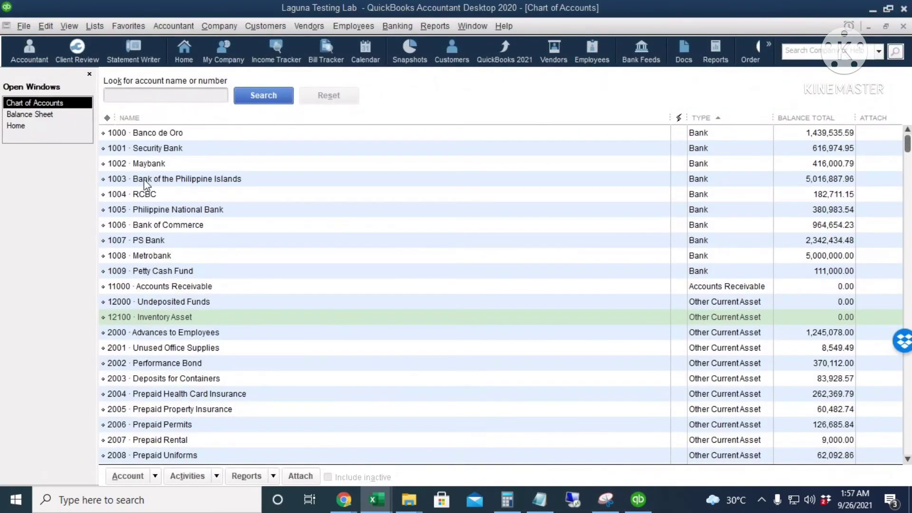
# Step: Close the Chart of Accounts and the Balance Sheet report without memorizing it
pyautogui.press('Escape')
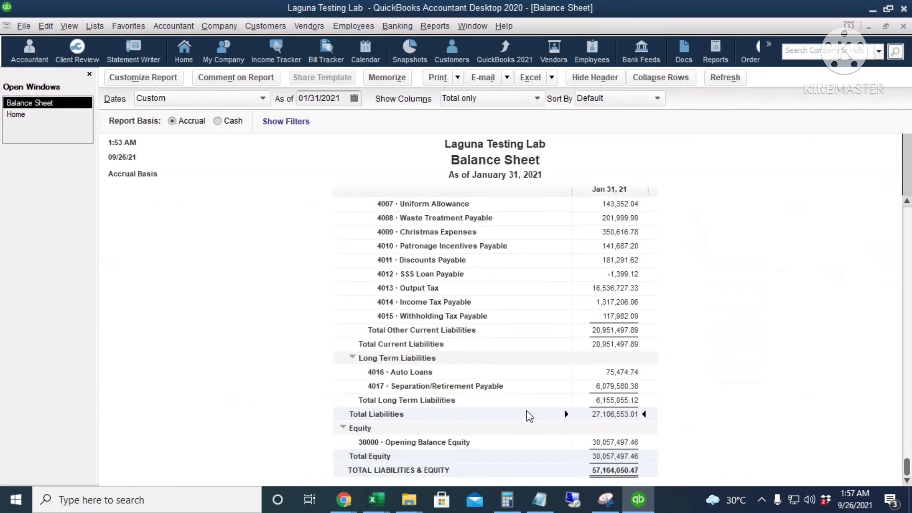
pyautogui.press('Escape')
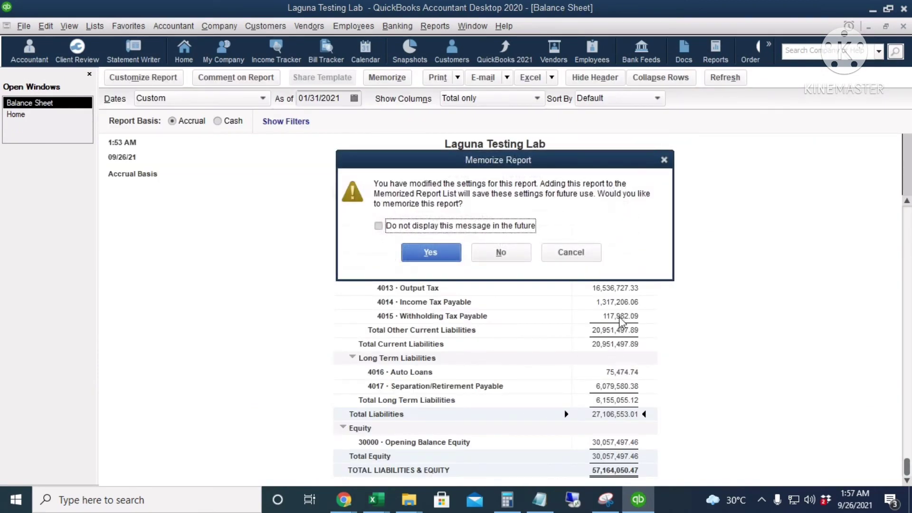
pyautogui.click(508, 258)
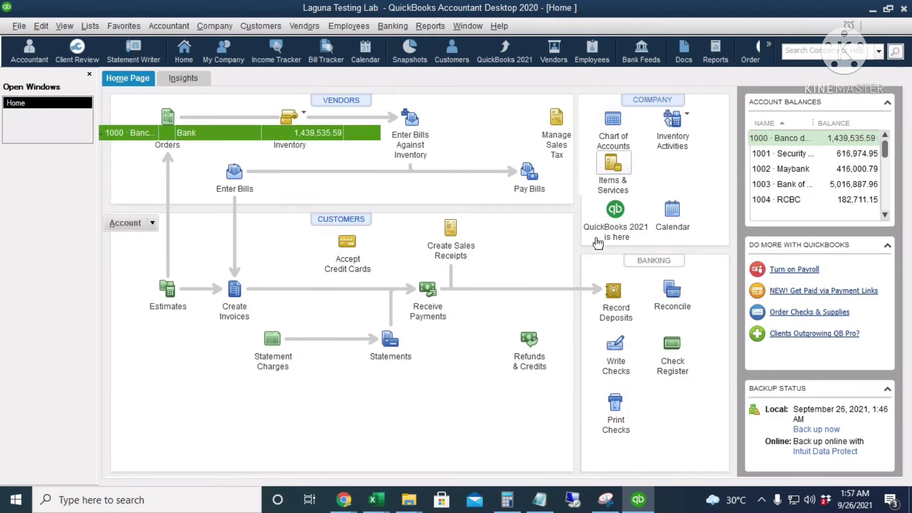
# Step: Set up an Excel import from the Chart of Accounts using sheet IS and a new mapping
pyautogui.hotkey('ctrl', 'a')
pyautogui.click(155, 476)
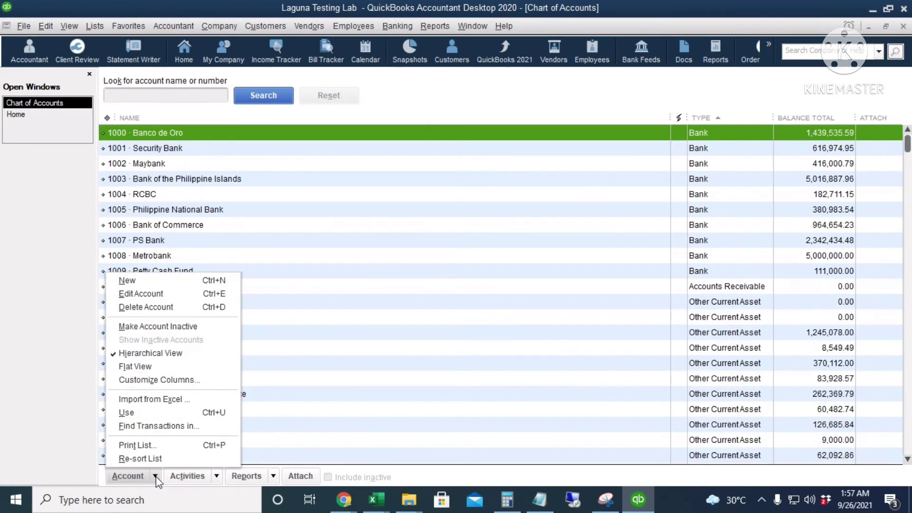
pyautogui.click(160, 408)
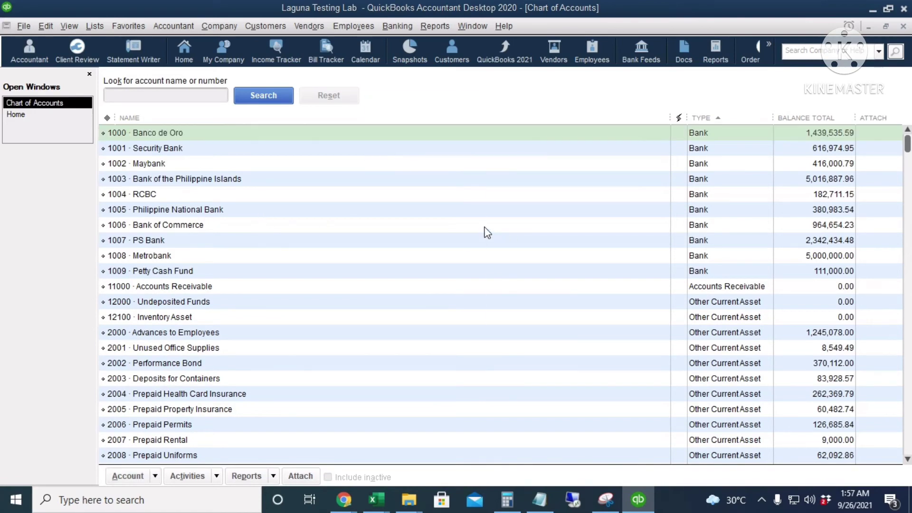
pyautogui.click(317, 171)
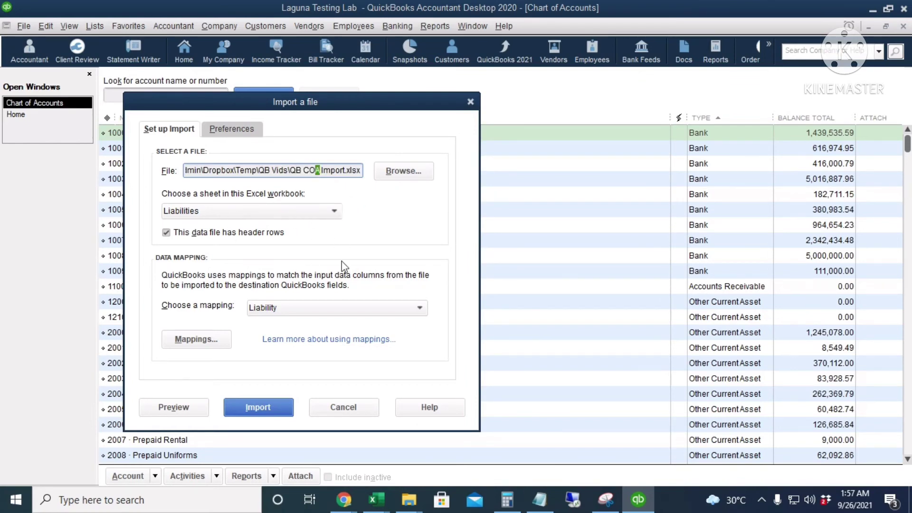
pyautogui.click(332, 215)
pyautogui.click(204, 219)
pyautogui.press('Down')
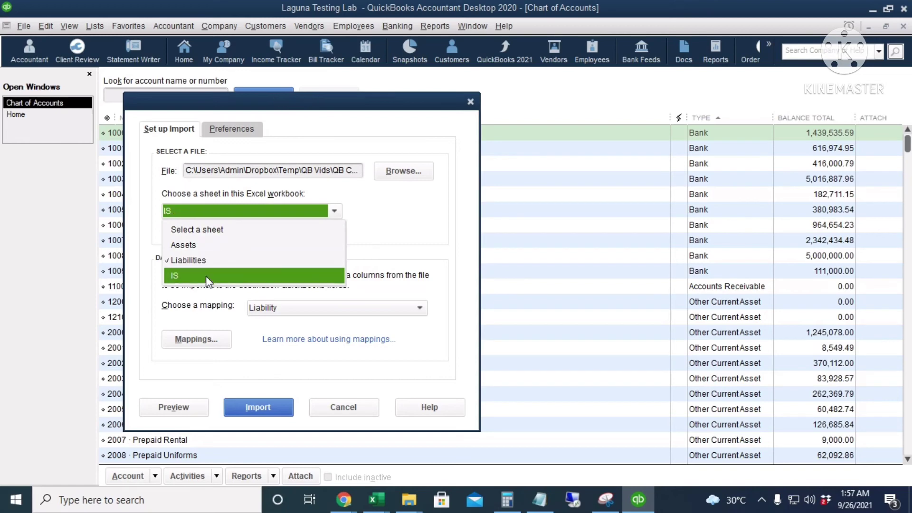
pyautogui.press('Return')
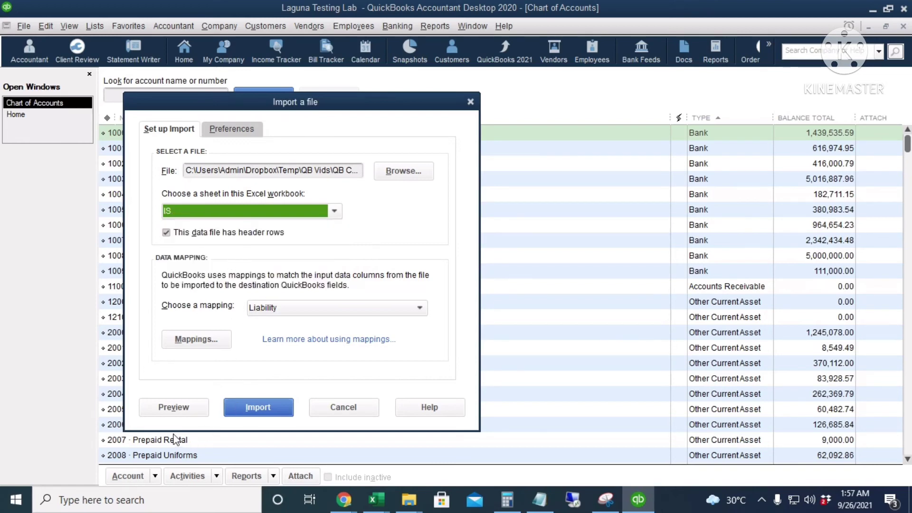
pyautogui.click(278, 310)
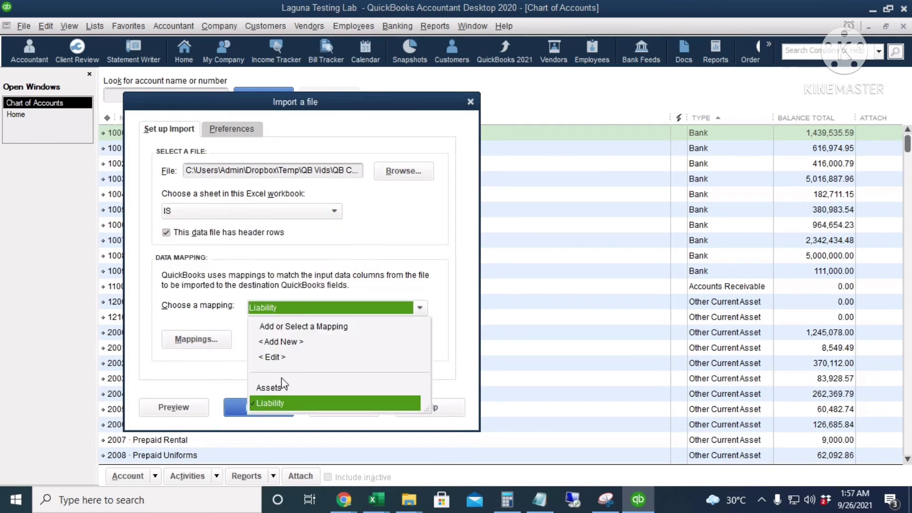
pyautogui.click(281, 341)
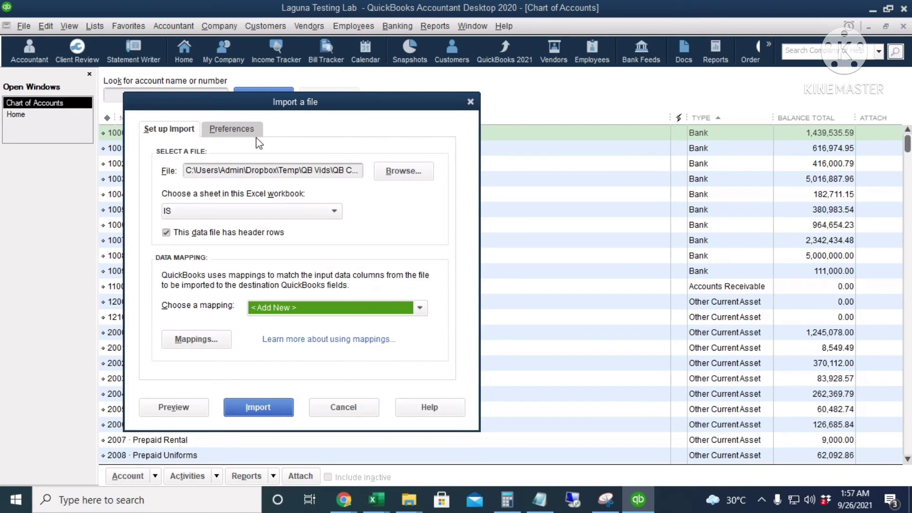
# Step: Save mapping 'IS': Type→Type, Number→Account Numbers, Name→Account Name
pyautogui.write('IS')
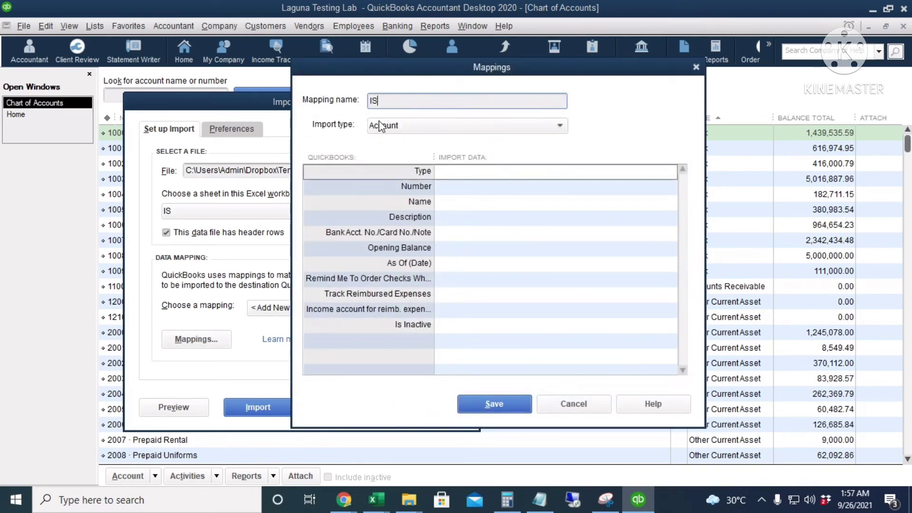
pyautogui.click(455, 172)
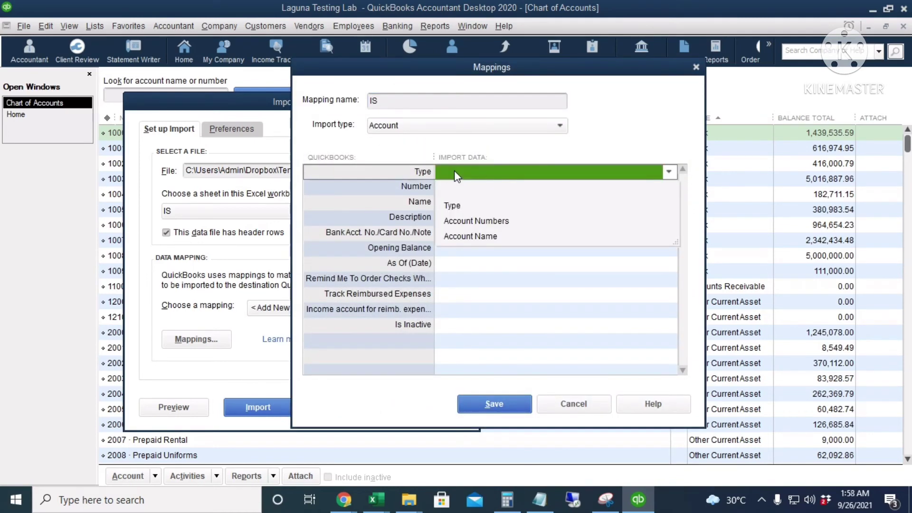
pyautogui.click(466, 204)
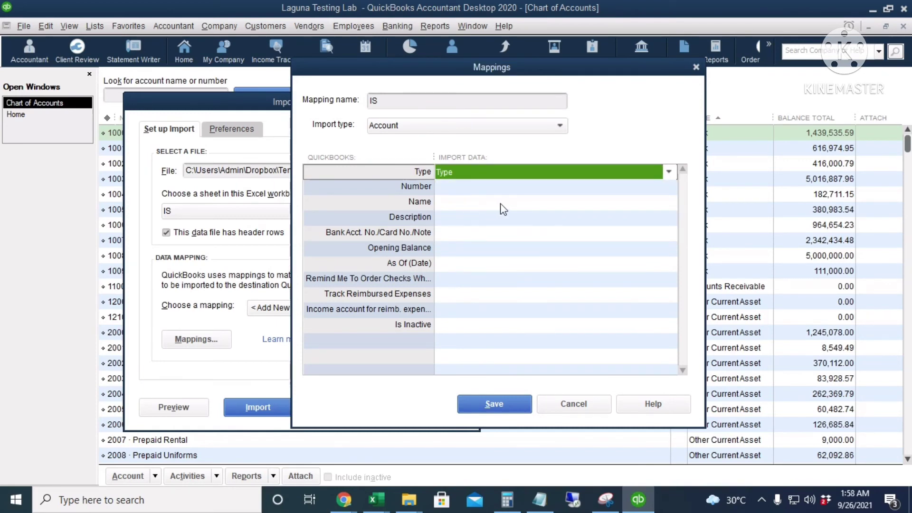
pyautogui.click(461, 186)
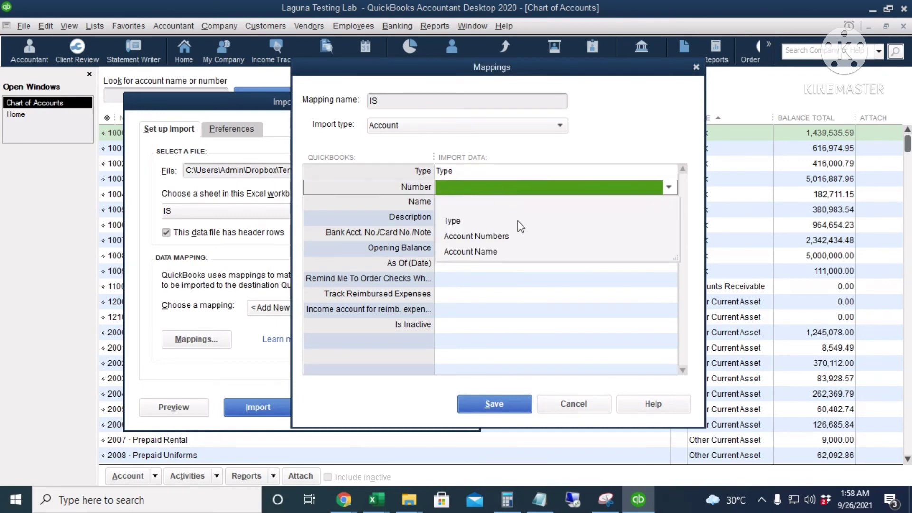
pyautogui.click(503, 236)
pyautogui.click(466, 204)
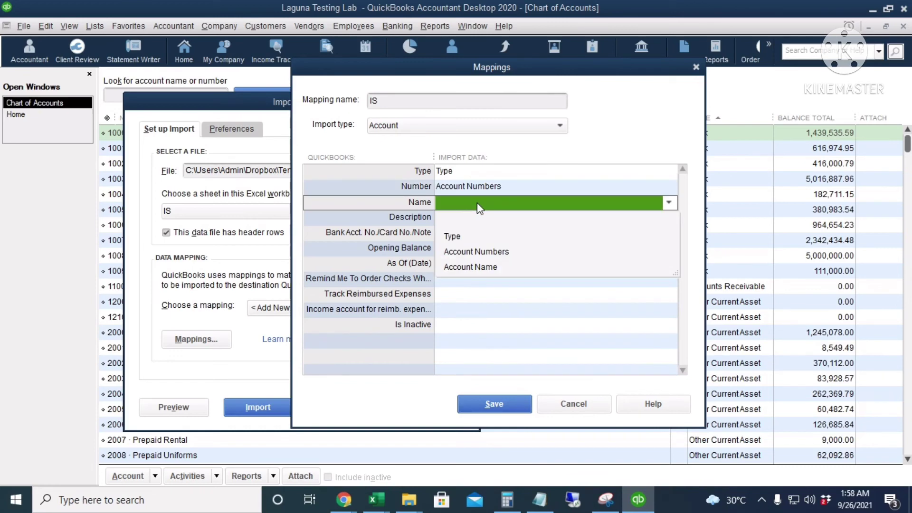
pyautogui.click(501, 267)
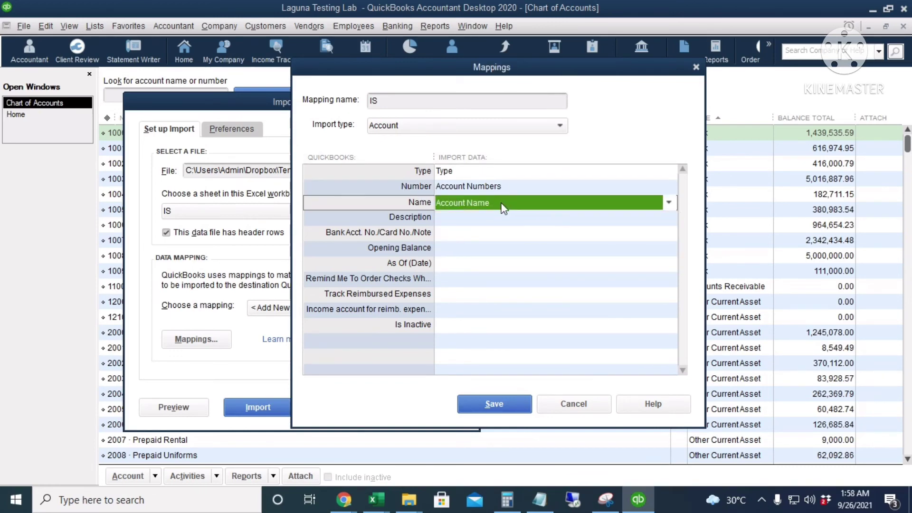
pyautogui.click(500, 402)
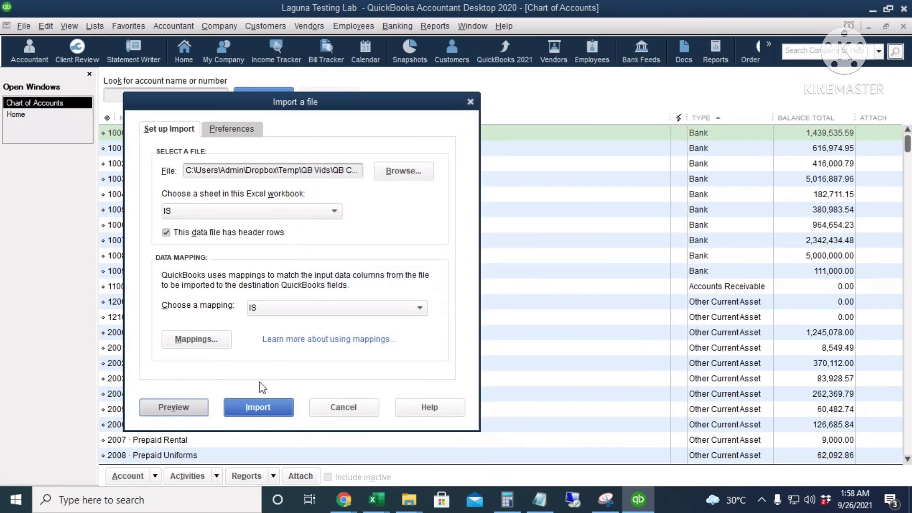
# Step: Import the IS accounts, replacing all duplicates while ignoring blank fields, without saving the error log
pyautogui.click(173, 407)
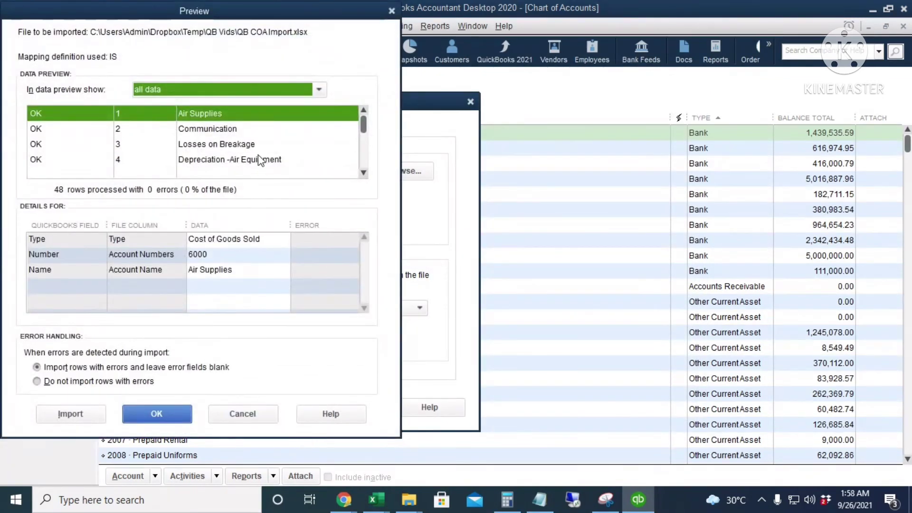
pyautogui.moveTo(228, 16); pyautogui.dragTo(490, 26)
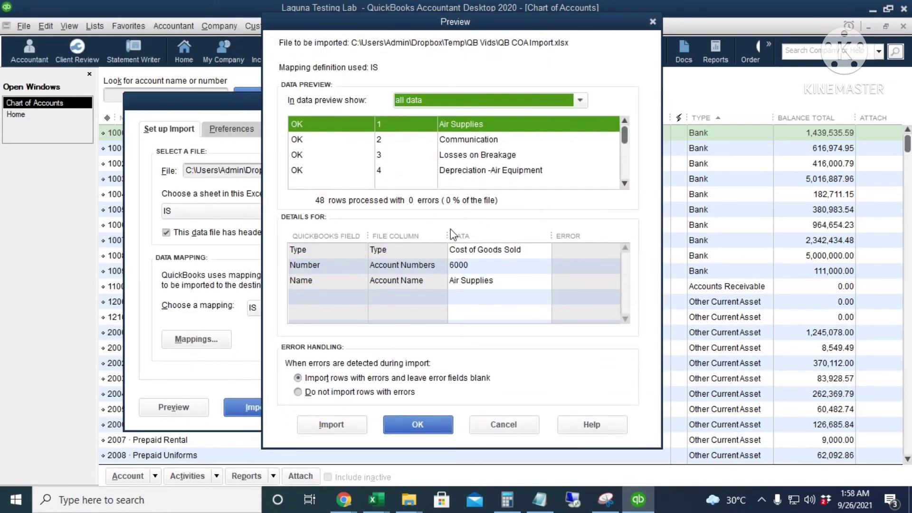
pyautogui.click(338, 425)
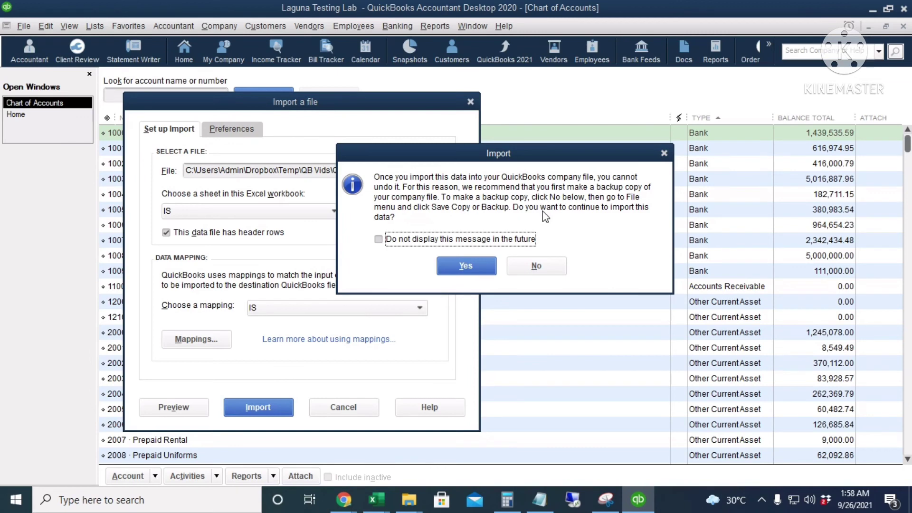
pyautogui.click(465, 267)
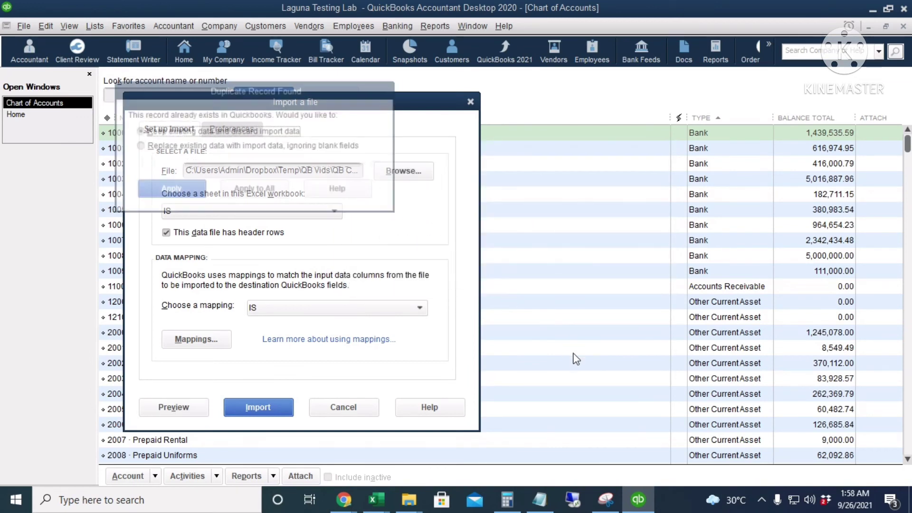
pyautogui.click(248, 148)
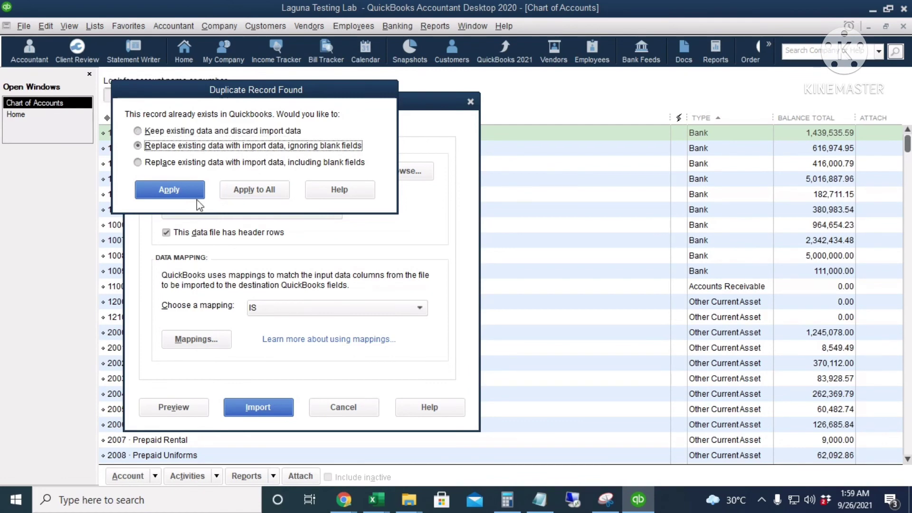
pyautogui.click(264, 192)
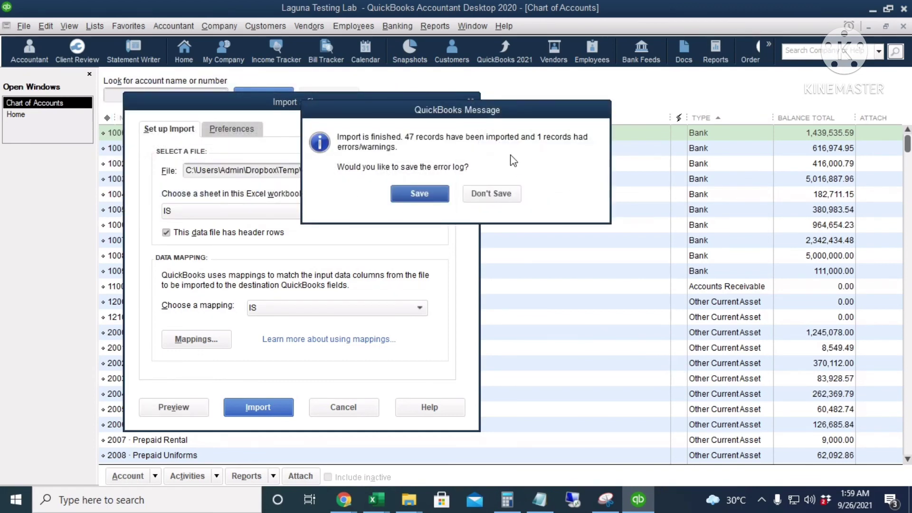
pyautogui.click(492, 194)
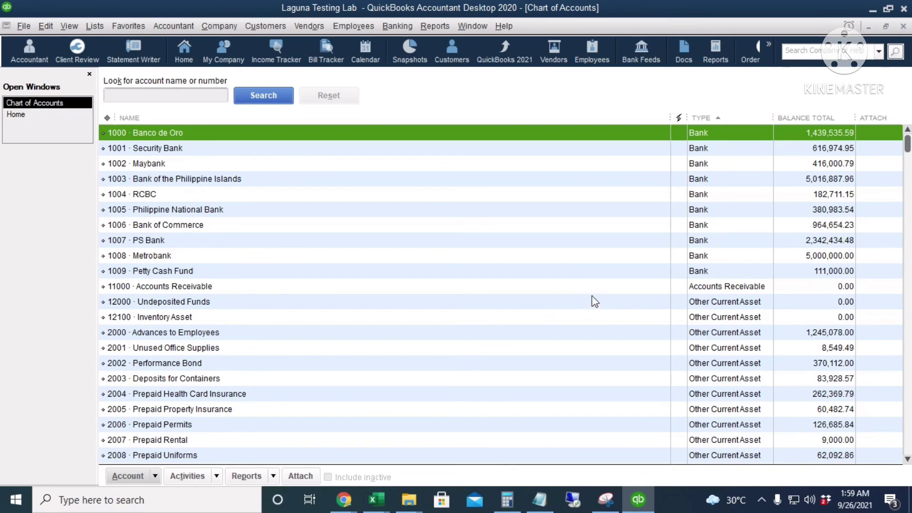
pyautogui.scroll(-3, 605, 284)
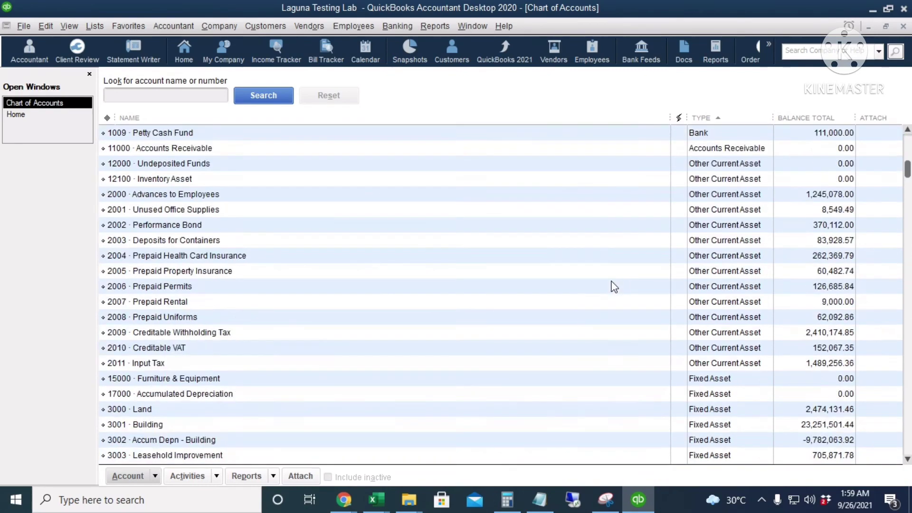
pyautogui.scroll(-14, 614, 286)
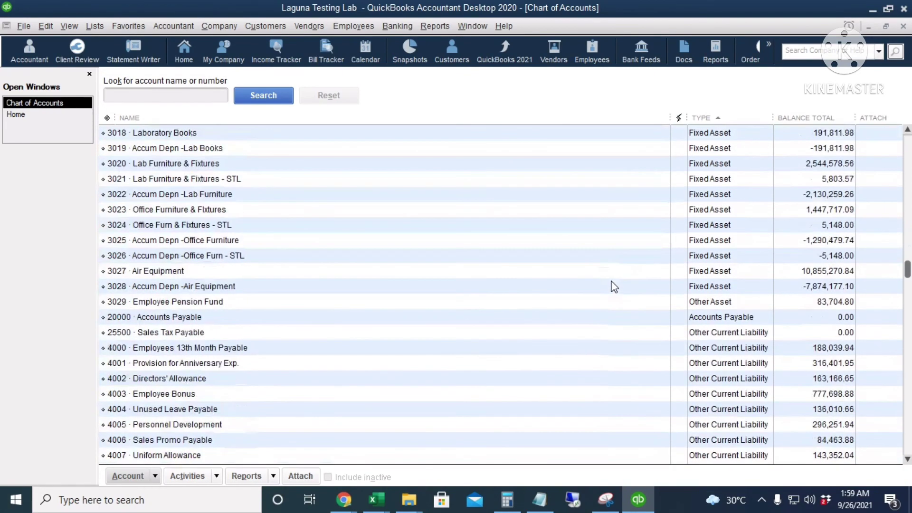
pyautogui.scroll(-6, 614, 286)
pyautogui.click(624, 317)
pyautogui.scroll(-1, 638, 343)
pyautogui.click(632, 288)
pyautogui.click(634, 303)
pyautogui.click(637, 332)
pyautogui.scroll(-12, 639, 351)
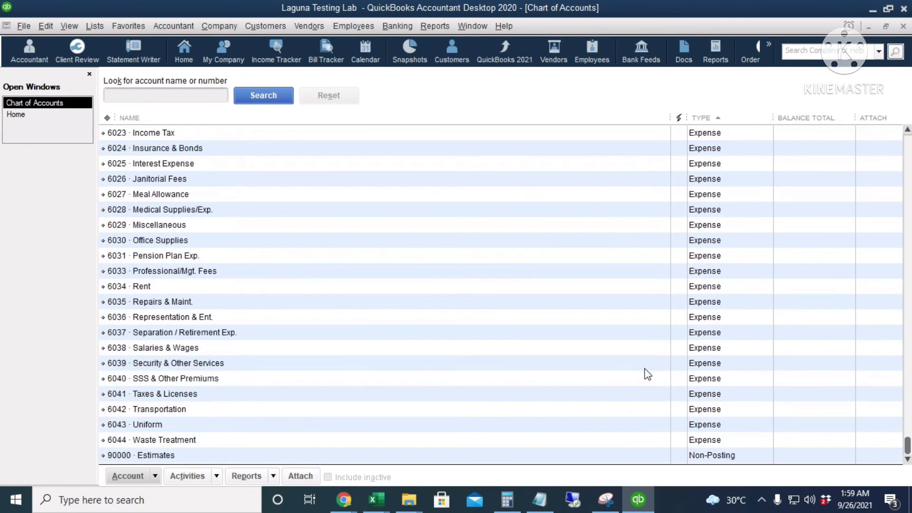
pyautogui.scroll(11, 643, 370)
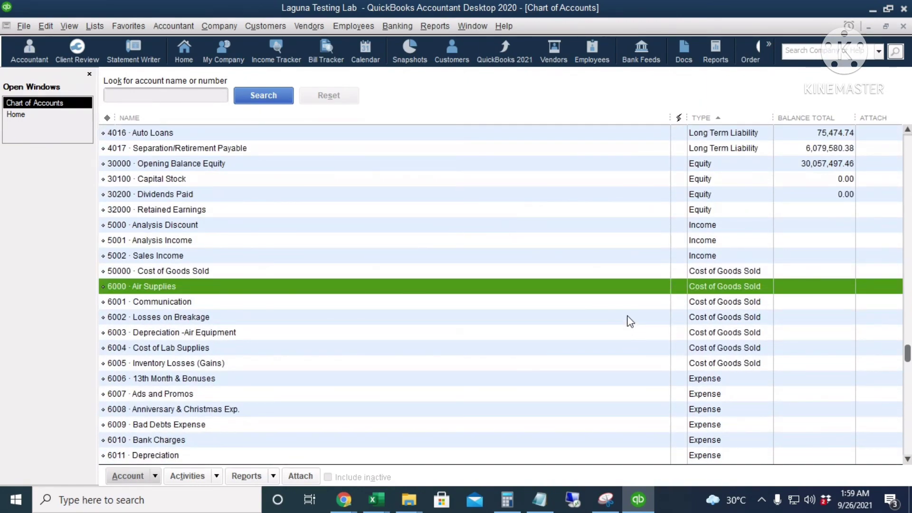
pyautogui.scroll(5, 626, 322)
pyautogui.click(799, 240)
pyautogui.scroll(-4, 472, 349)
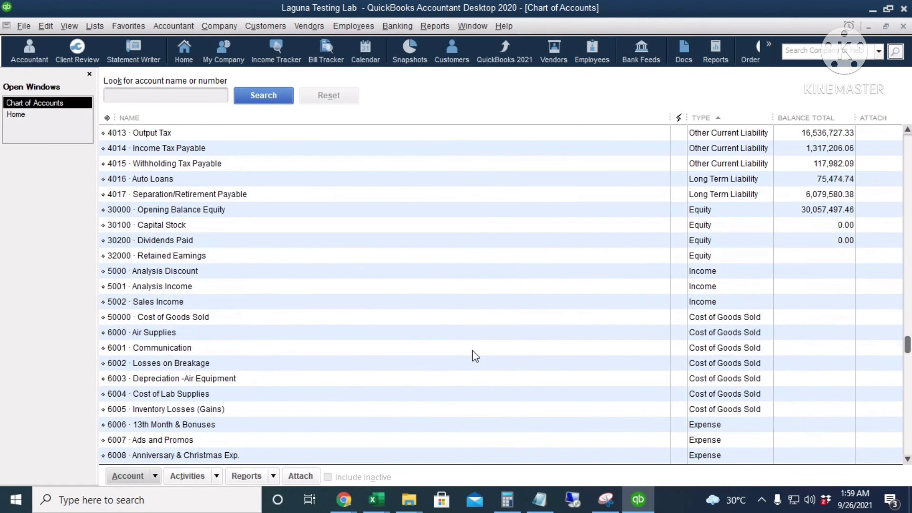
pyautogui.scroll(20, 475, 347)
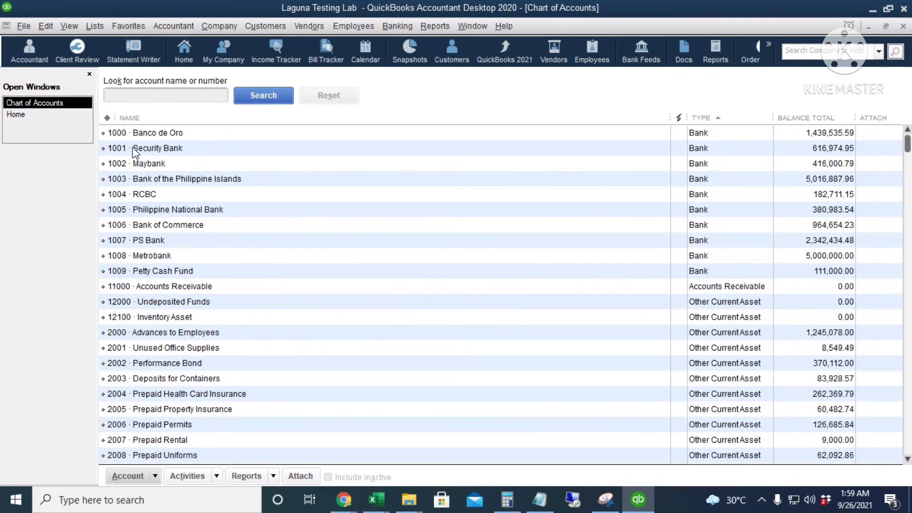
pyautogui.click(114, 134)
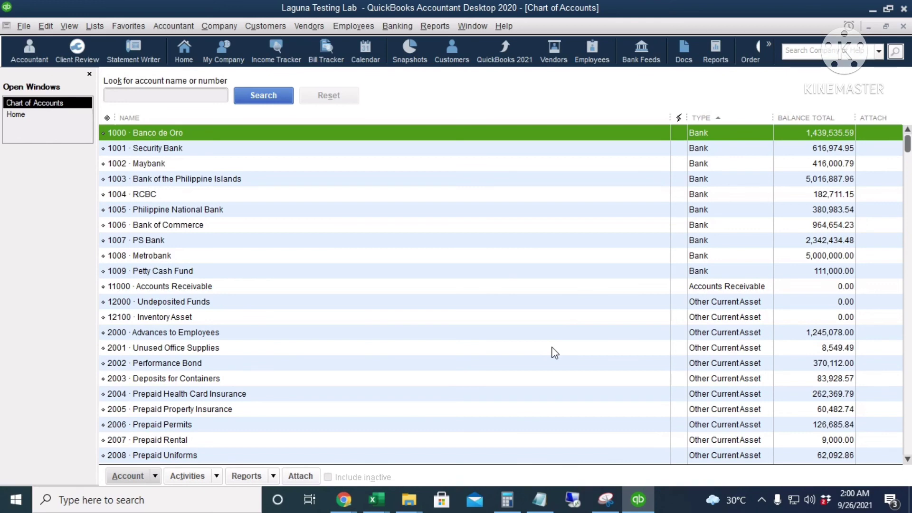
pyautogui.scroll(-1, 555, 353)
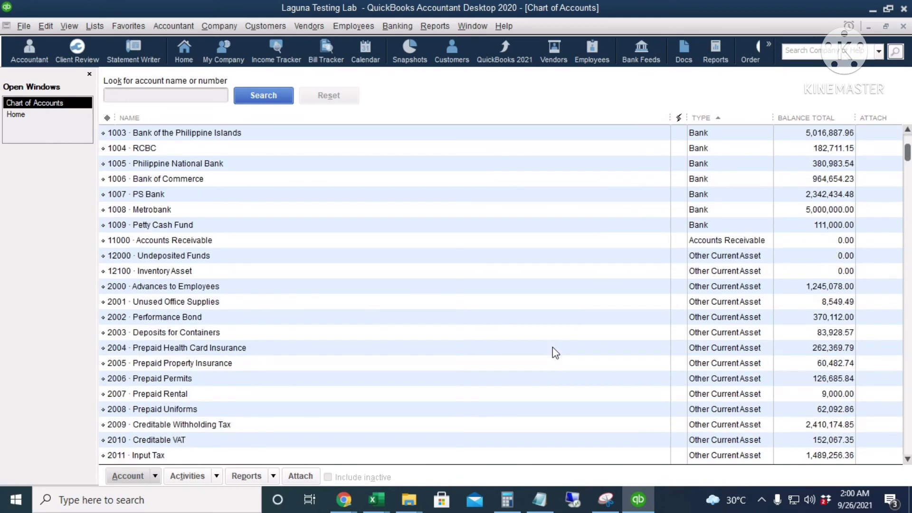